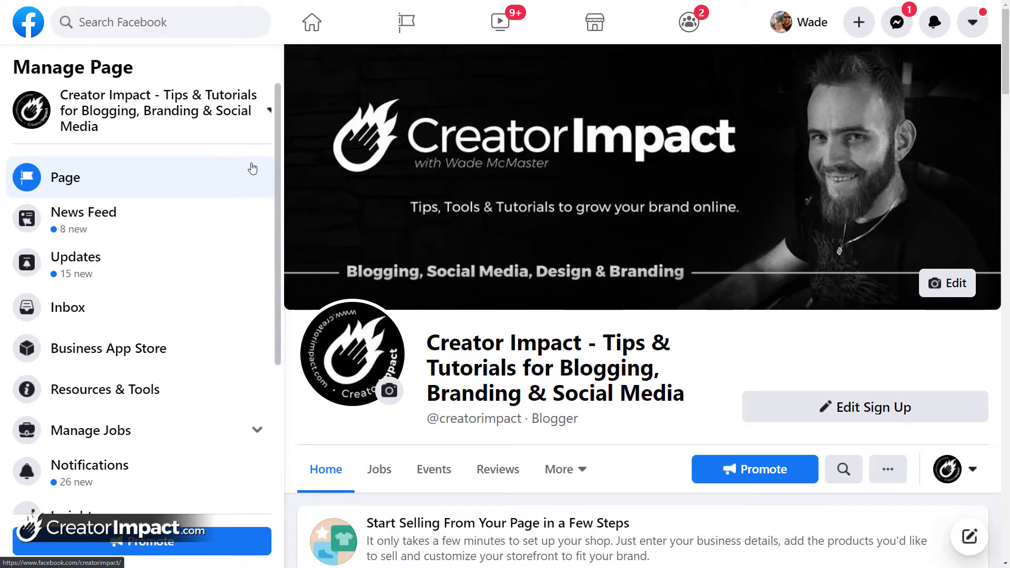
Copy the Page's Messenger link m.me/creatorimpact from its Messaging settings.
scroll(279, 181, down, 4)
scroll(273, 295, up, 4)
scroll(274, 211, down, 4)
click(63, 498)
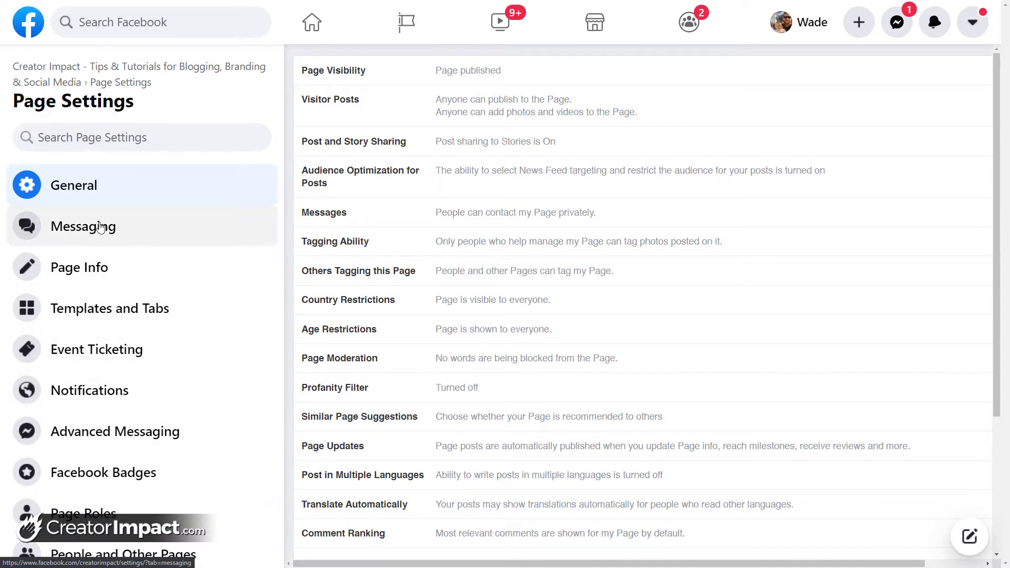
click(80, 227)
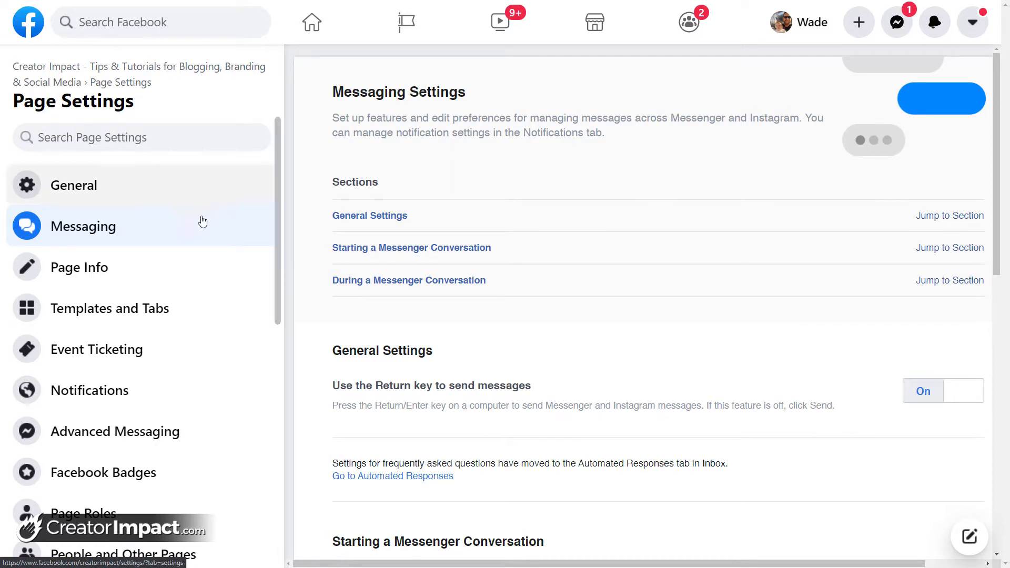
drag(1001, 126, 1005, 336)
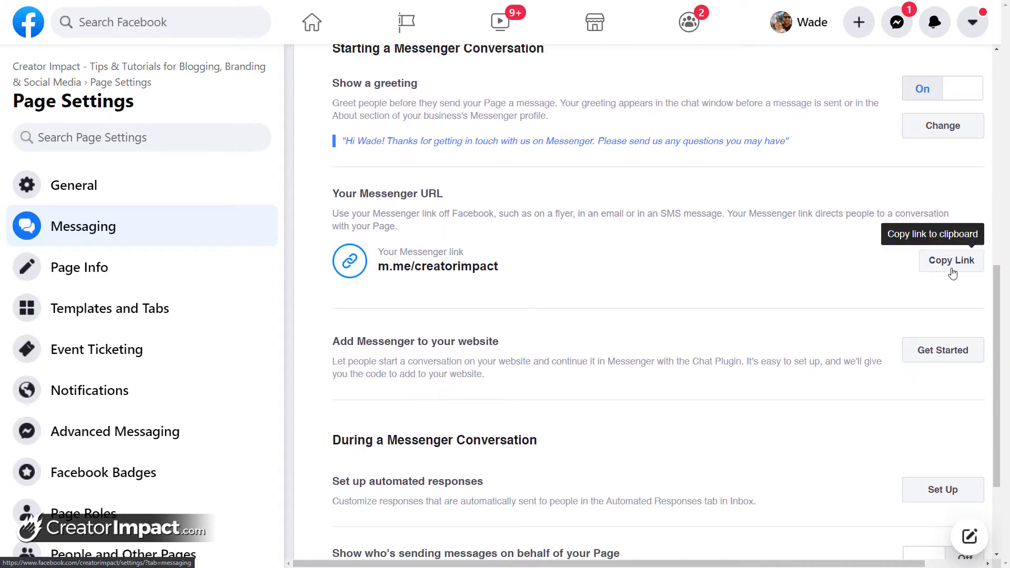
click(953, 272)
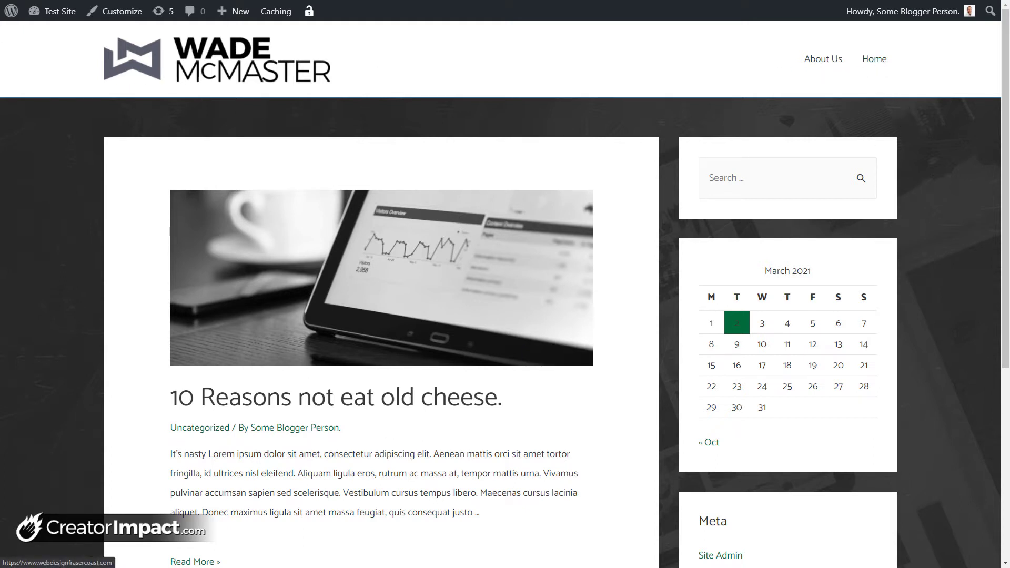
Show the WordPress test site's homepage, whose navigation has only About Us and Home.
mouse_move(59, 17)
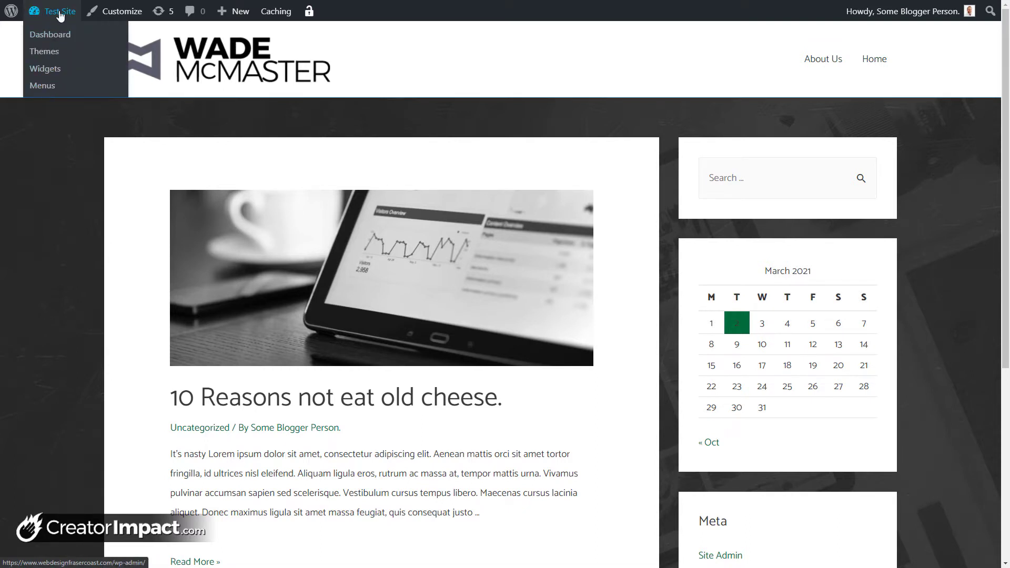
Create a new menu named Main assigned to the Primary Menu location.
click(48, 91)
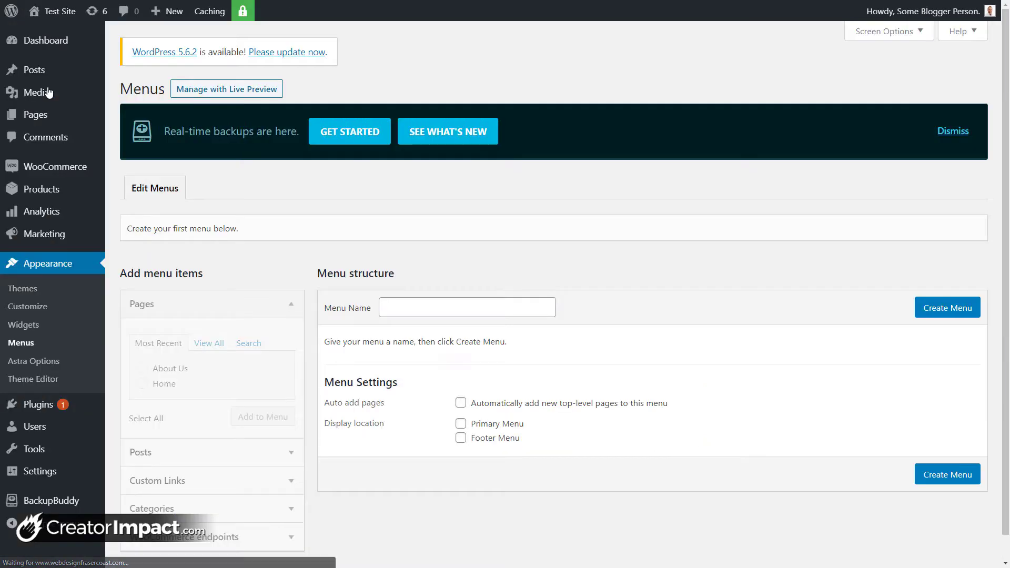
scroll(448, 301, down, 1)
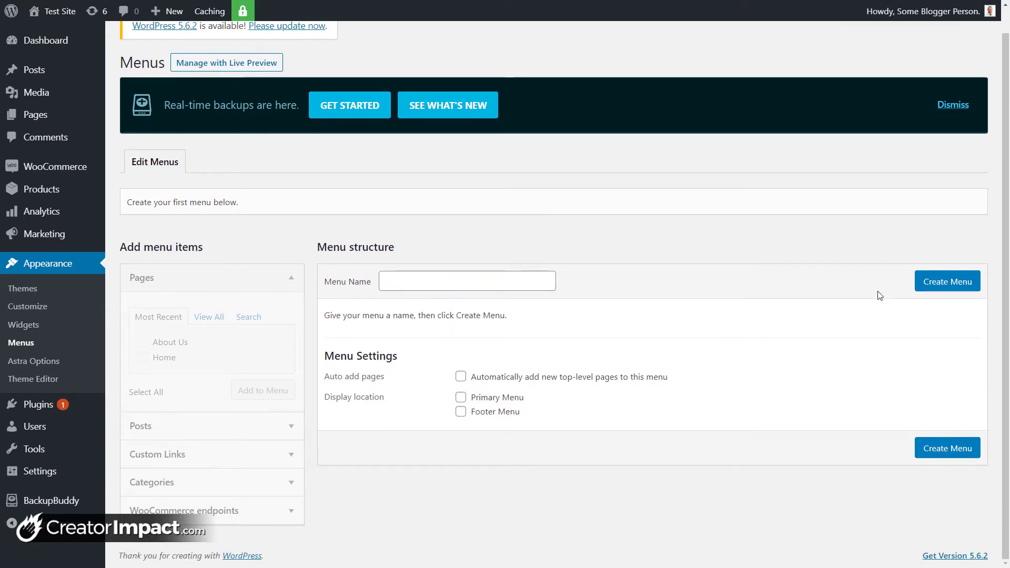
click(426, 282)
text(Main)
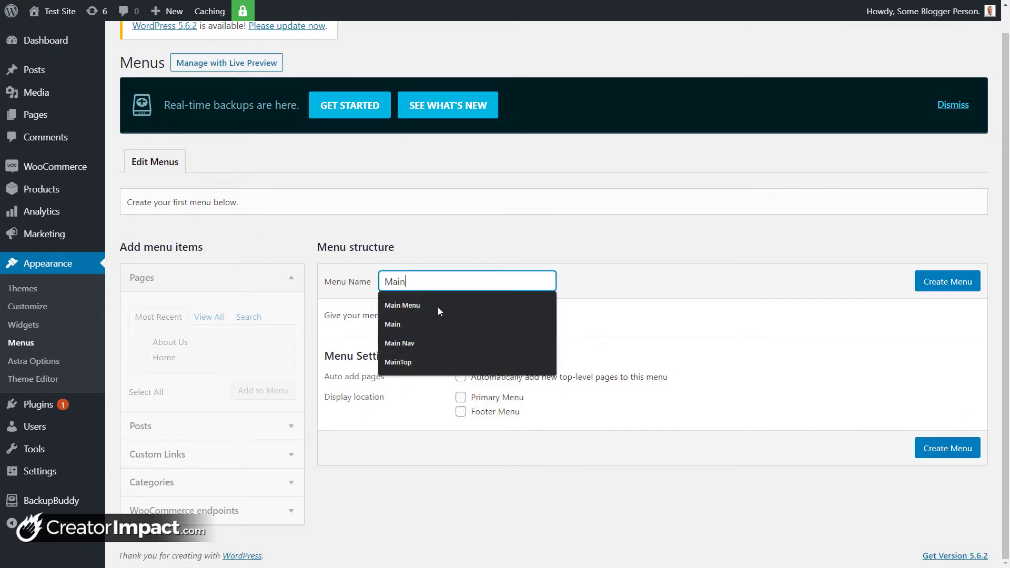
click(461, 397)
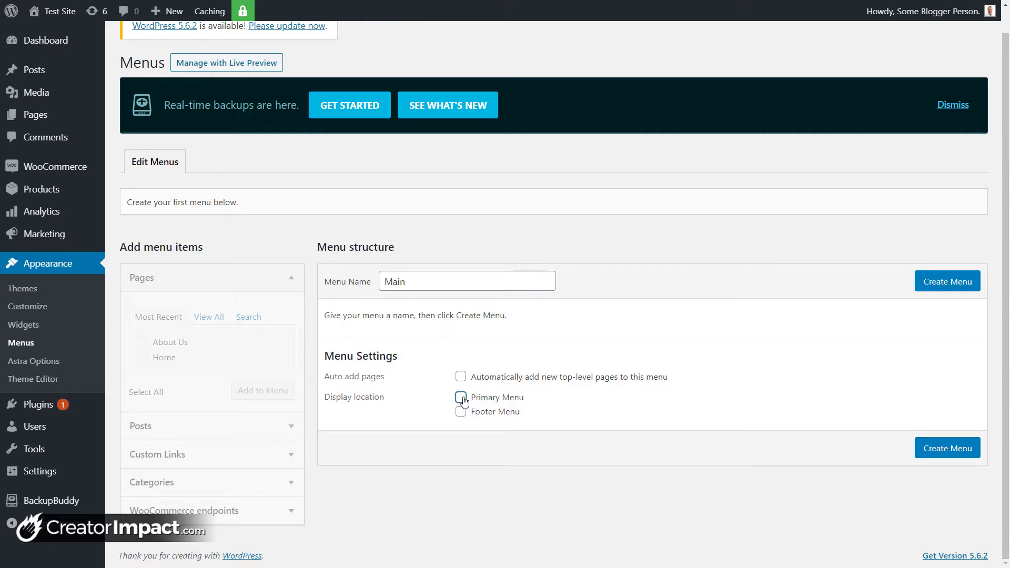
click(926, 284)
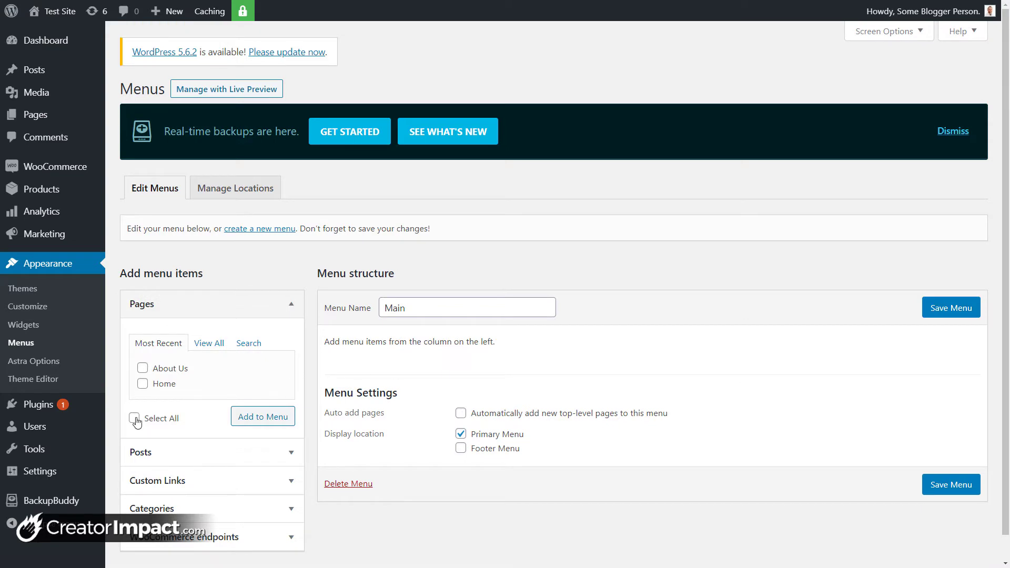
Add the About Us and Home pages to the Main menu.
click(134, 418)
click(293, 419)
scroll(467, 306, down, 2)
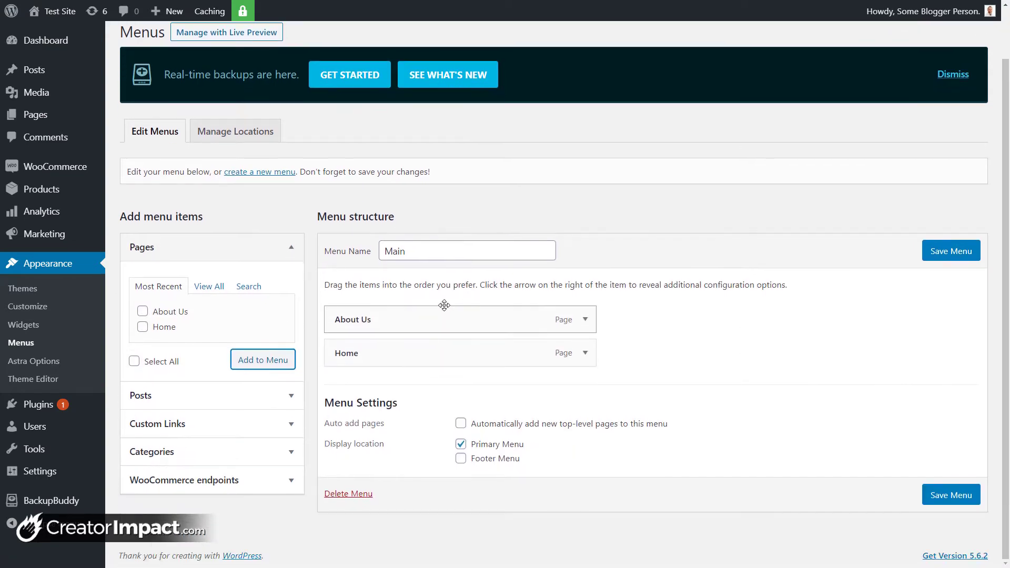
click(182, 435)
click(234, 349)
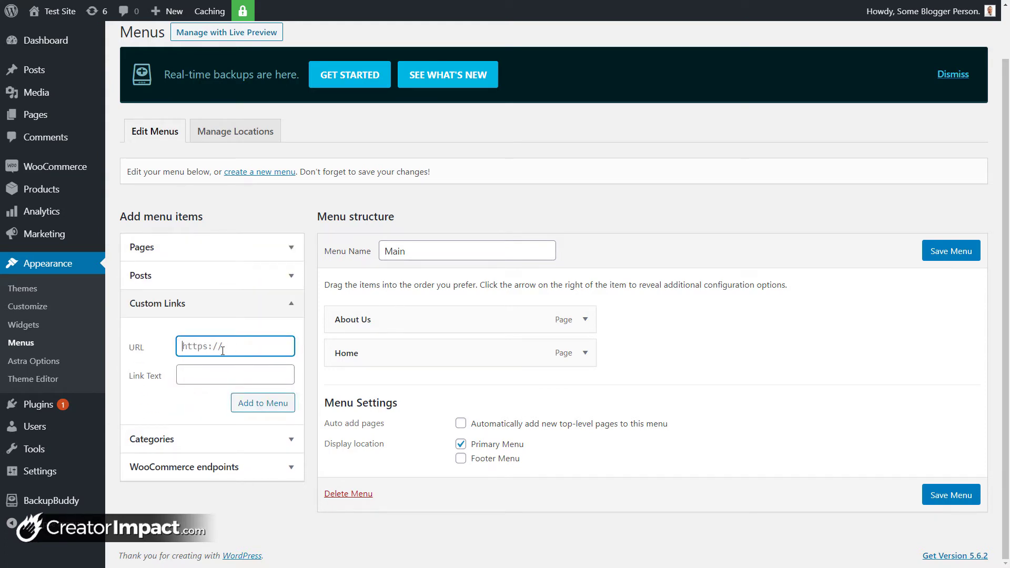
key(ctrl+v)
key(ctrl+a)
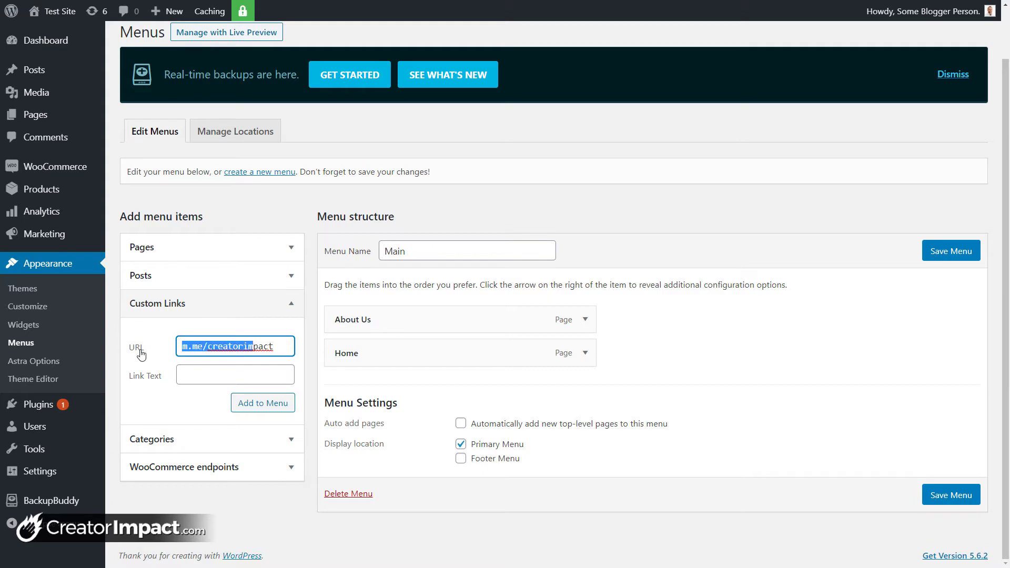
click(175, 352)
drag(185, 352, 233, 303)
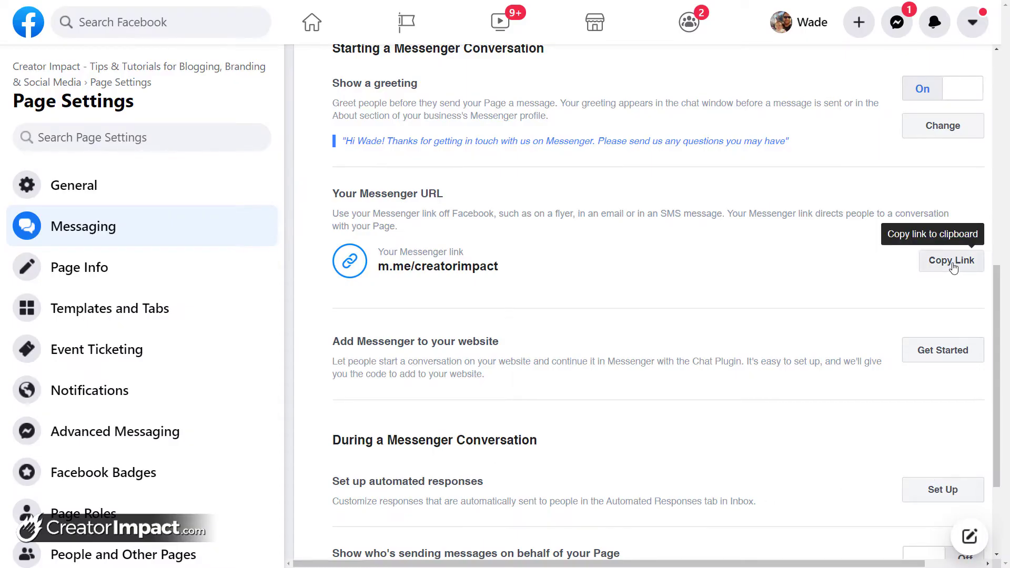
click(955, 272)
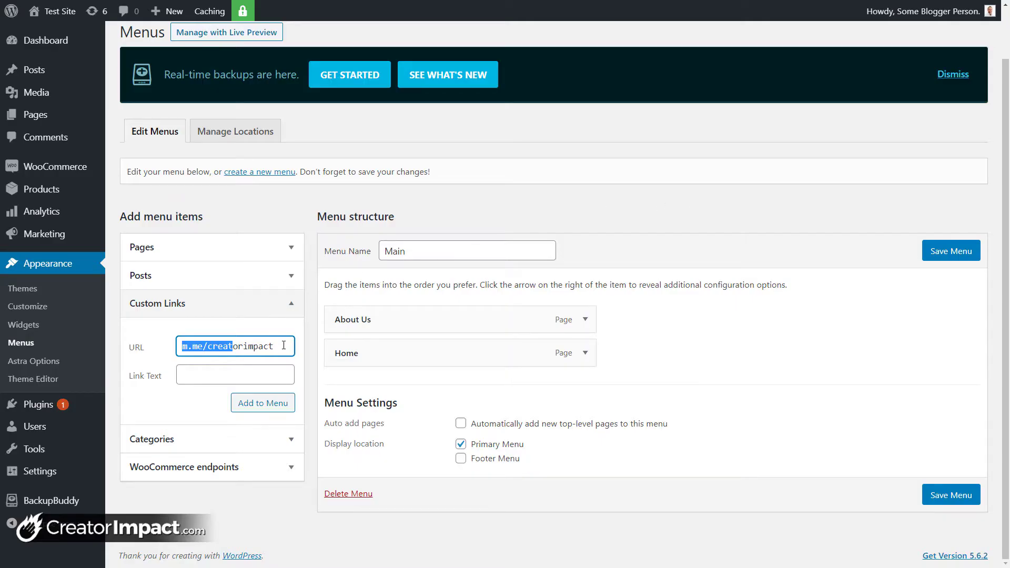
drag(284, 346, 79, 345)
key(End)
text(htt)
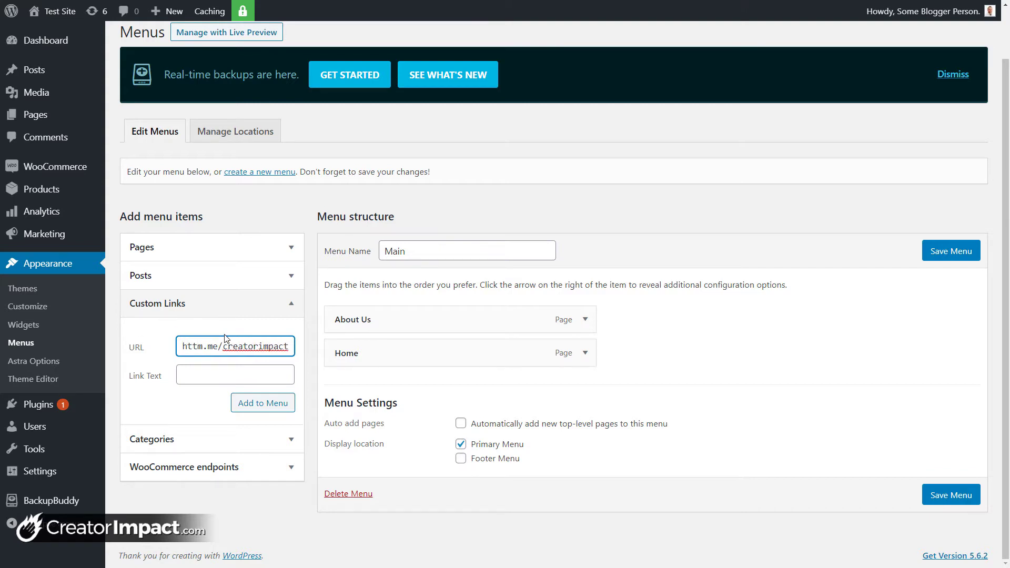
text(ps://)
drag(181, 347, 368, 354)
Label the custom link 'Message Us', add it to the Main menu, and save.
click(215, 374)
text(Message Us)
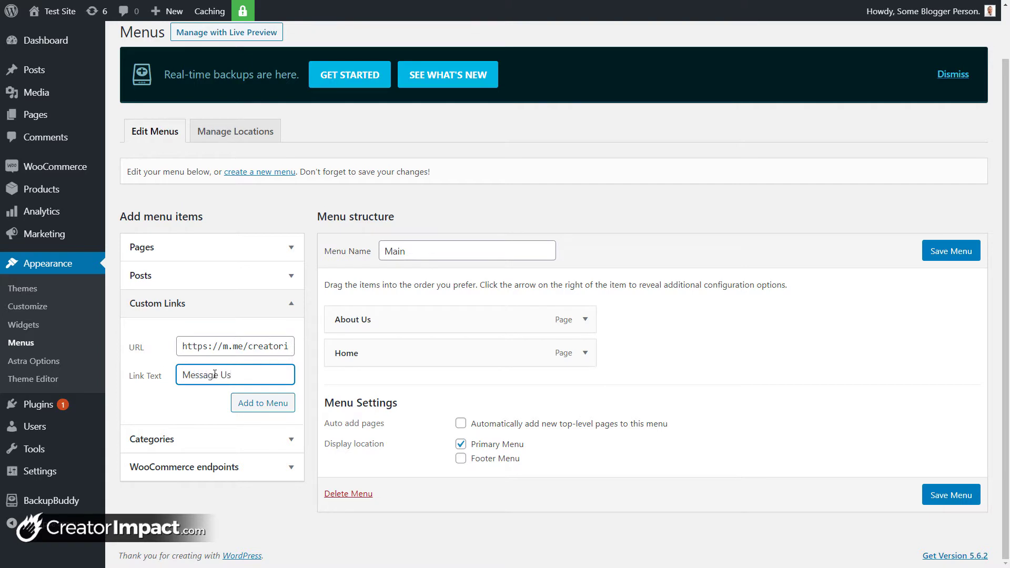
click(243, 403)
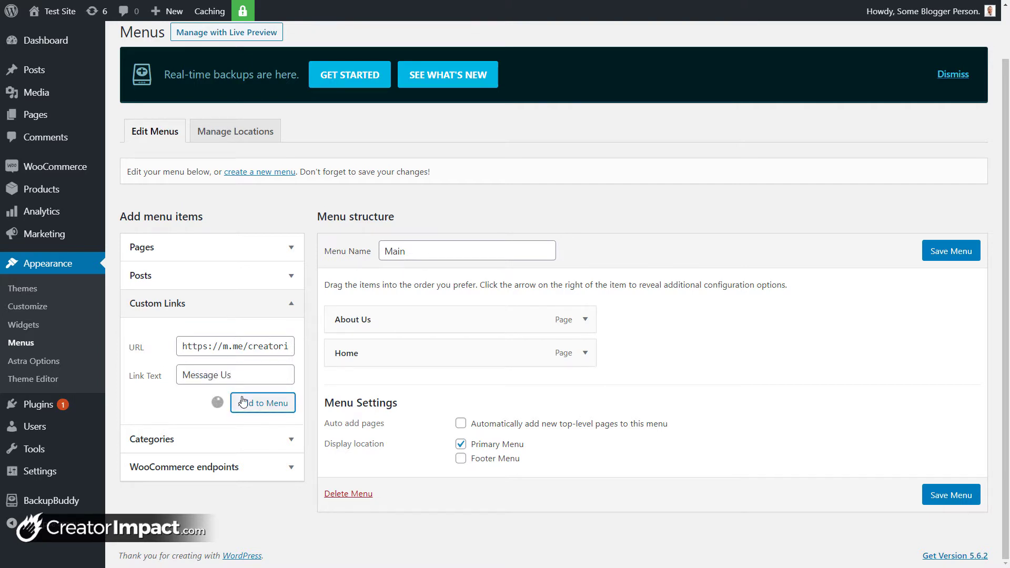
click(970, 254)
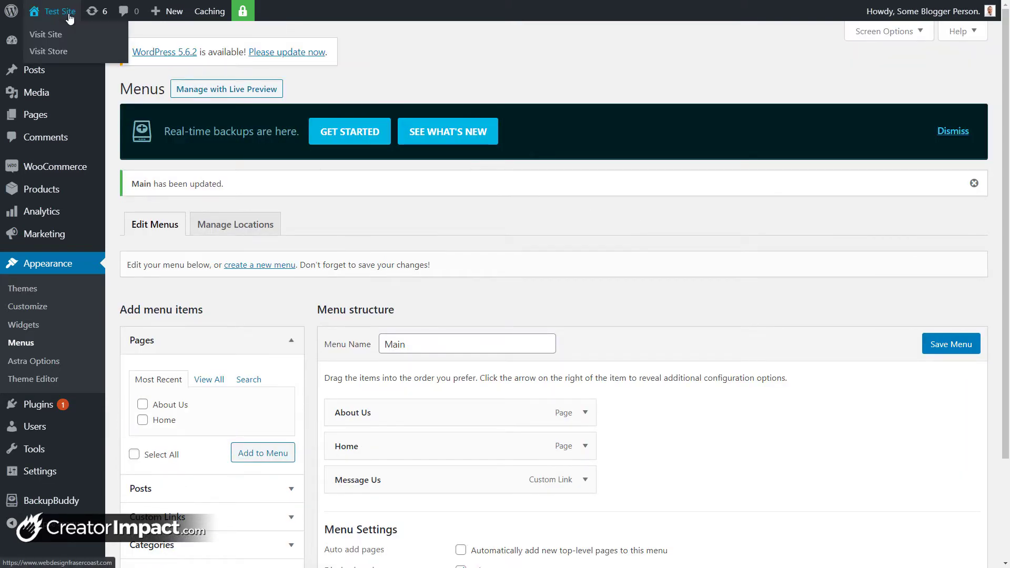
On the live site, check that Message Us opens the Creator Impact Messenger chat, then close it.
click(76, 24)
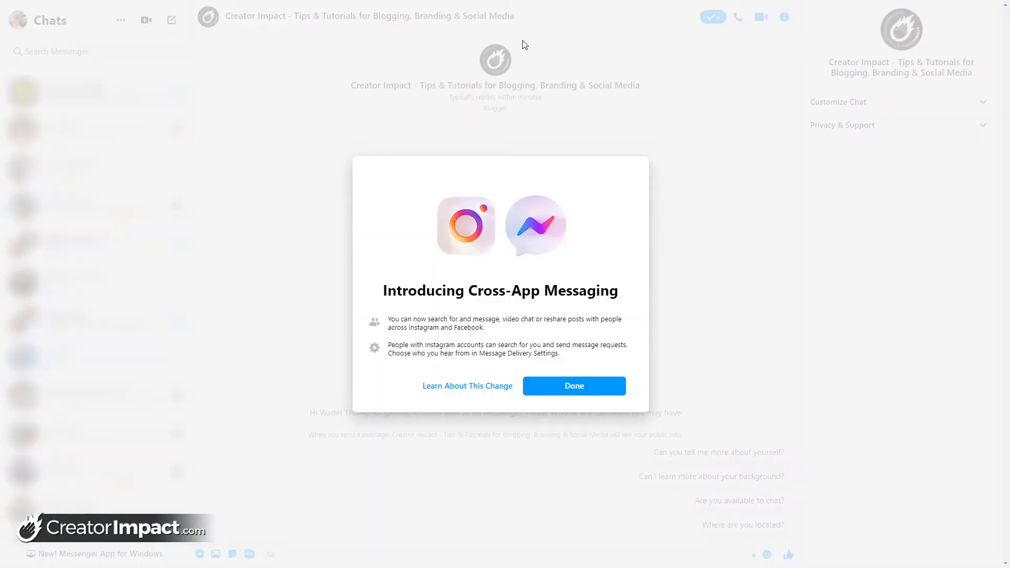
key(alt+F4)
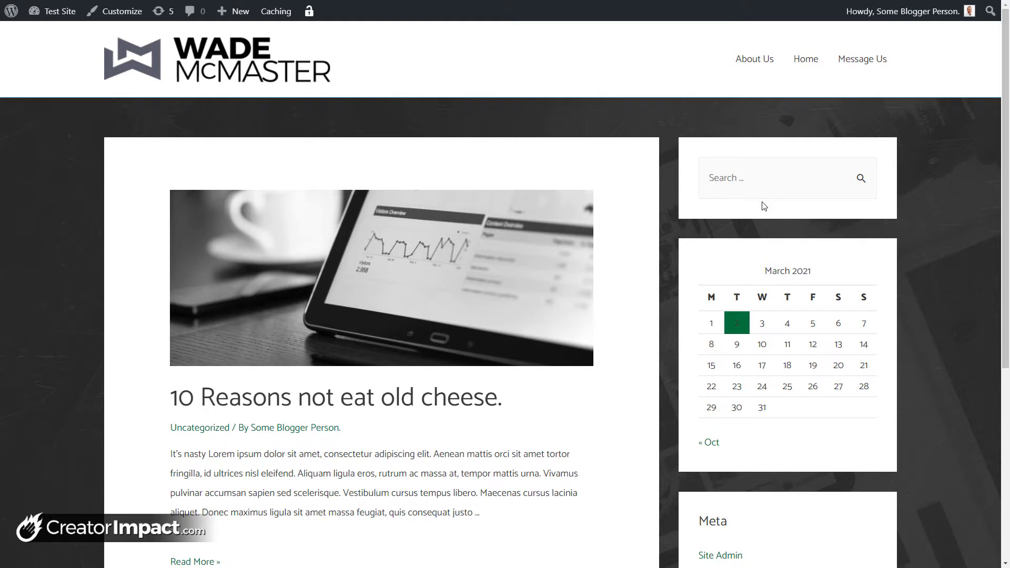
Start the Chat Plugin setup under Add Messenger to your website and advance to step 1.
key(ctrl+Tab)
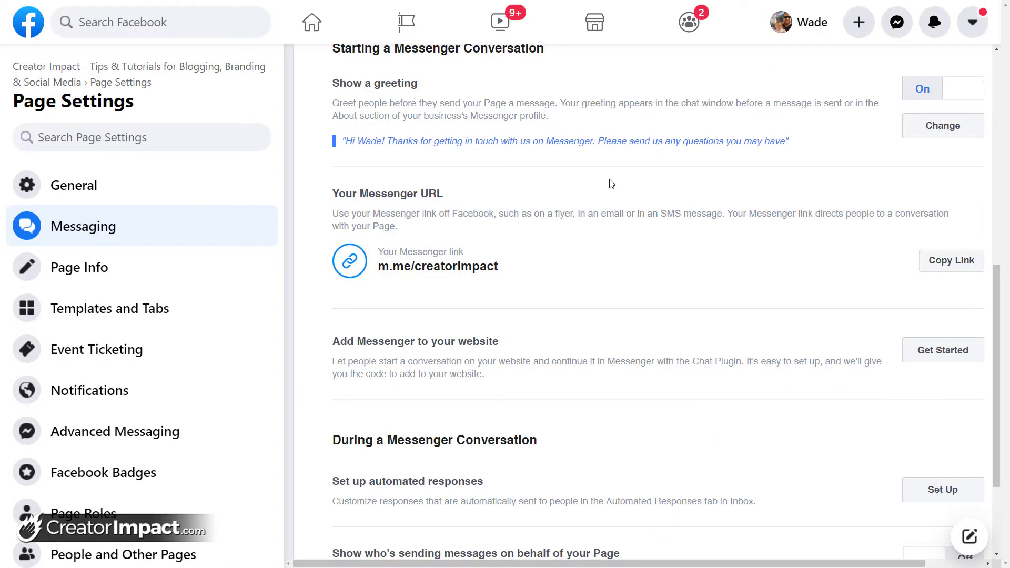
scroll(610, 184, down, 2)
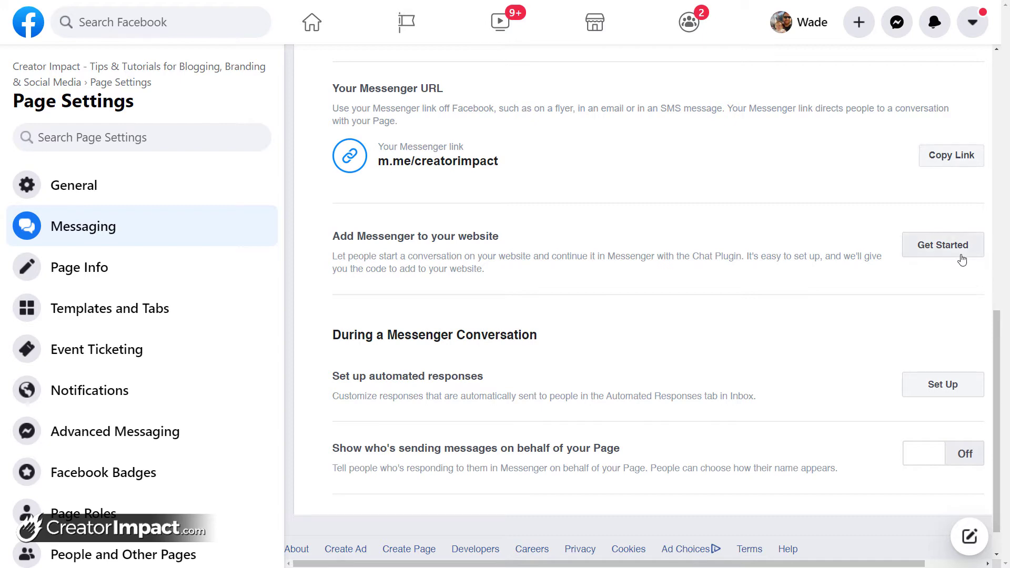
click(962, 257)
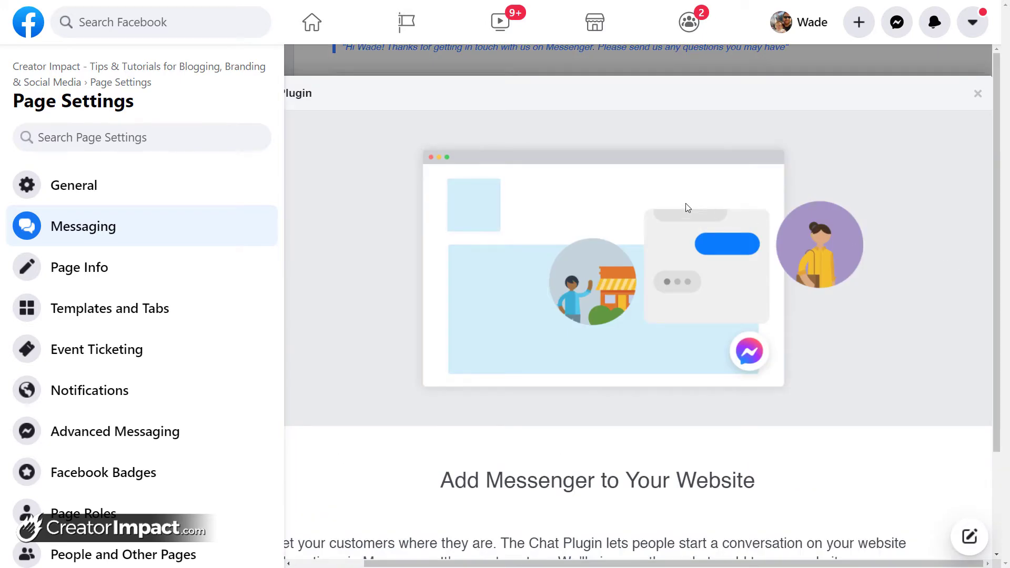
scroll(664, 204, down, 2)
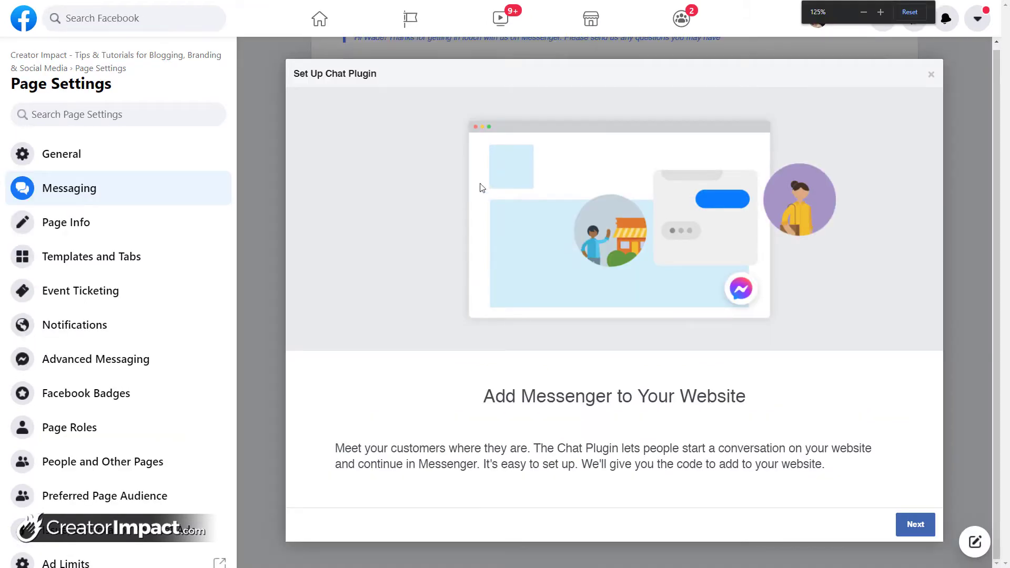
click(913, 525)
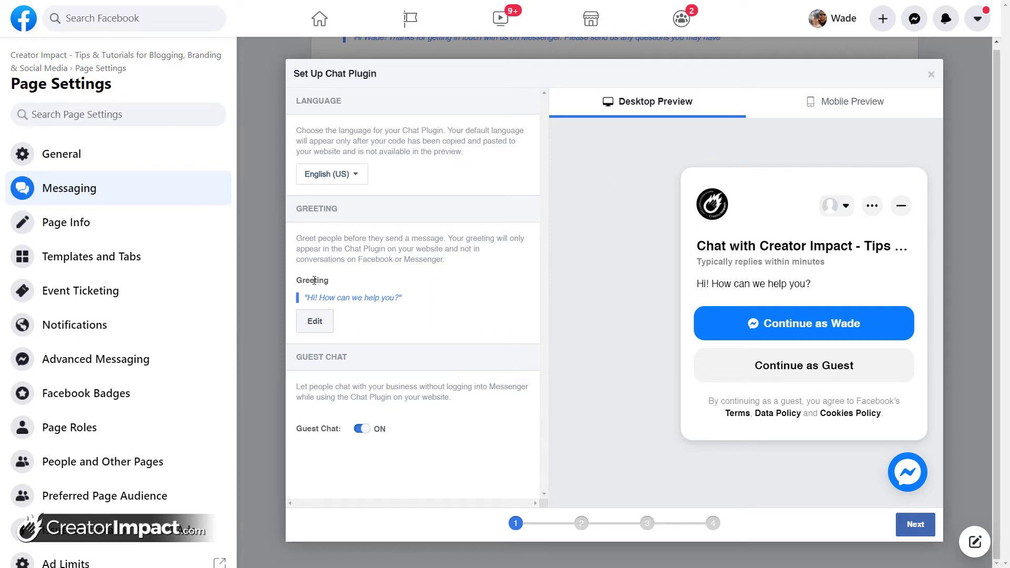
Save the greeting 'Hi! Welcome to Creator Impact. How can I help you?' with Guest Chat on.
click(316, 322)
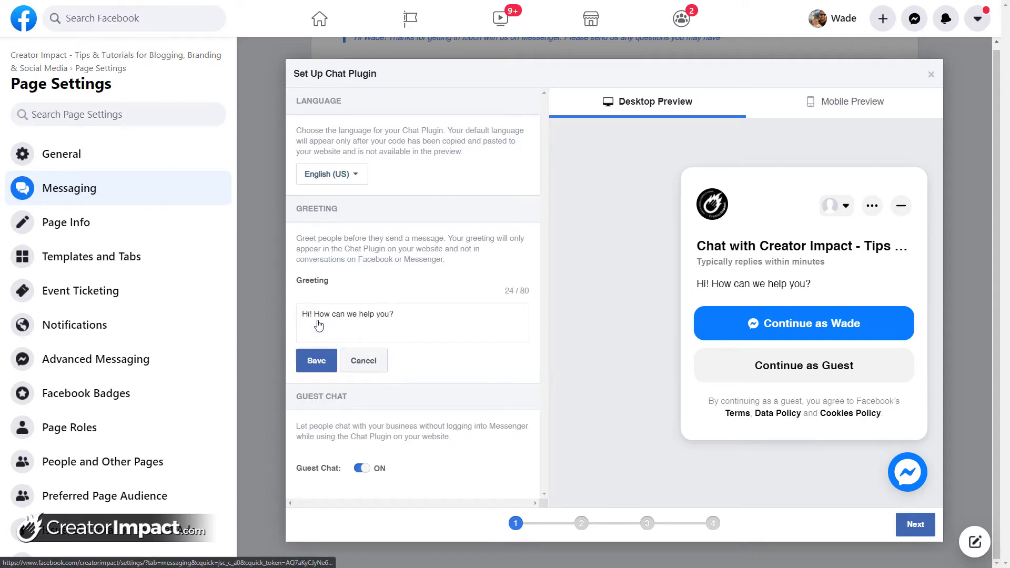
click(309, 314)
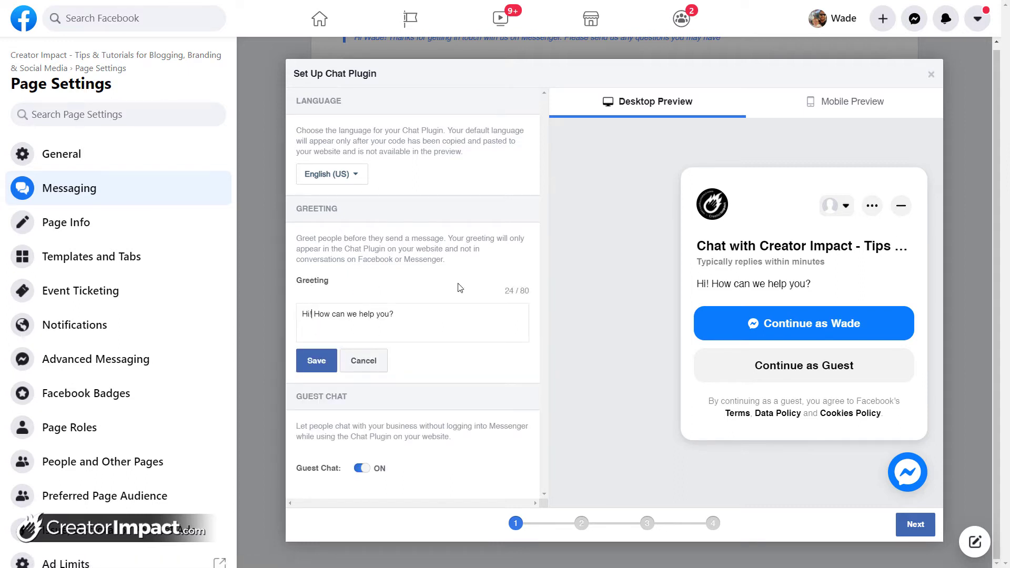
text(Welcome to C)
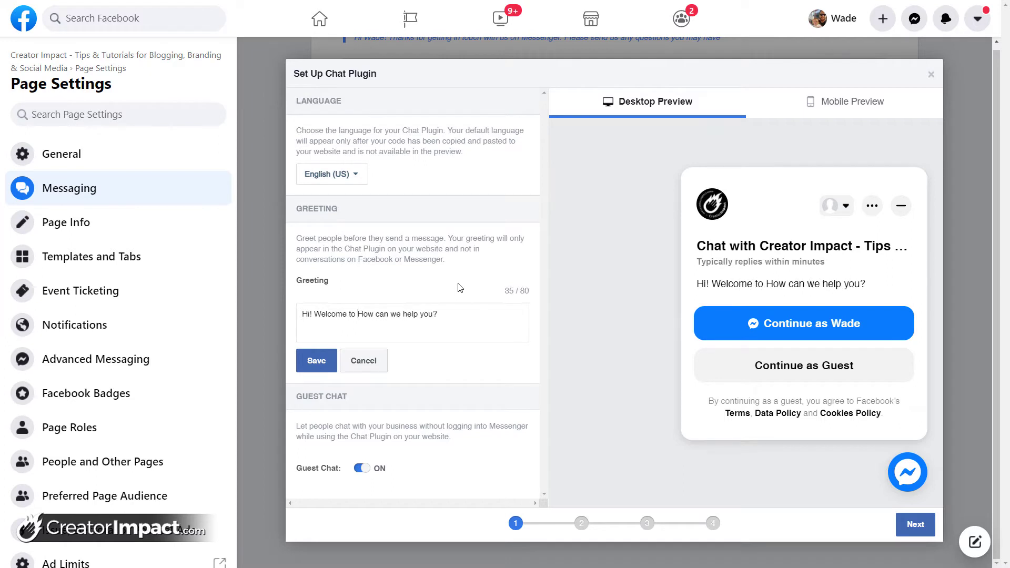
text(reator Impax)
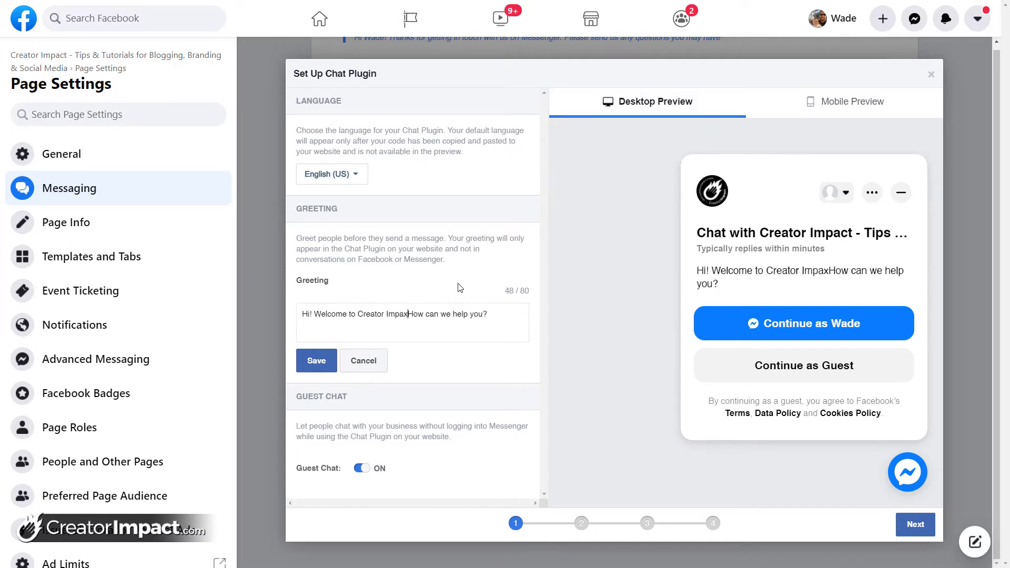
key(BackSpace)
text(ct.)
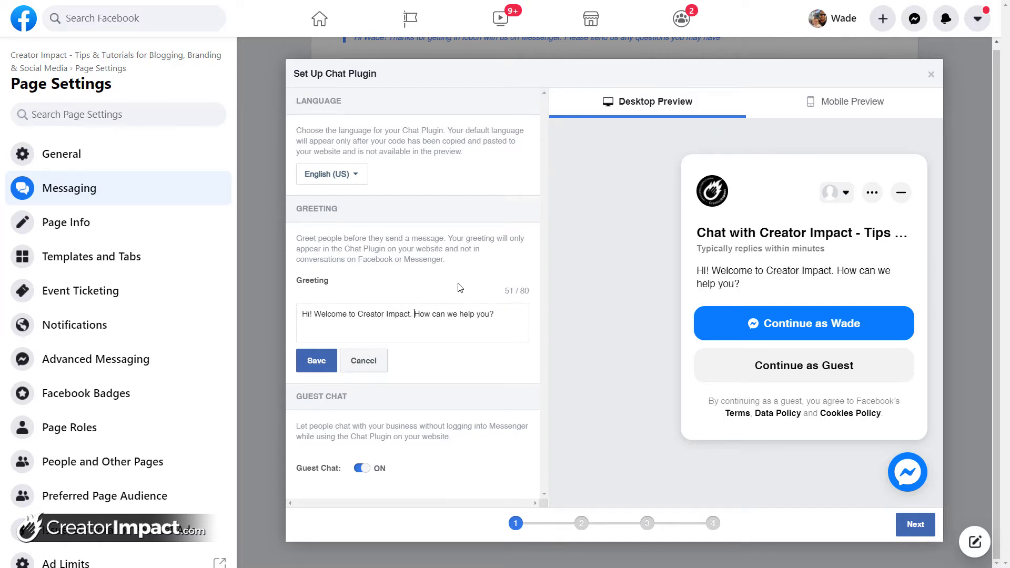
double_click(449, 313)
text(I)
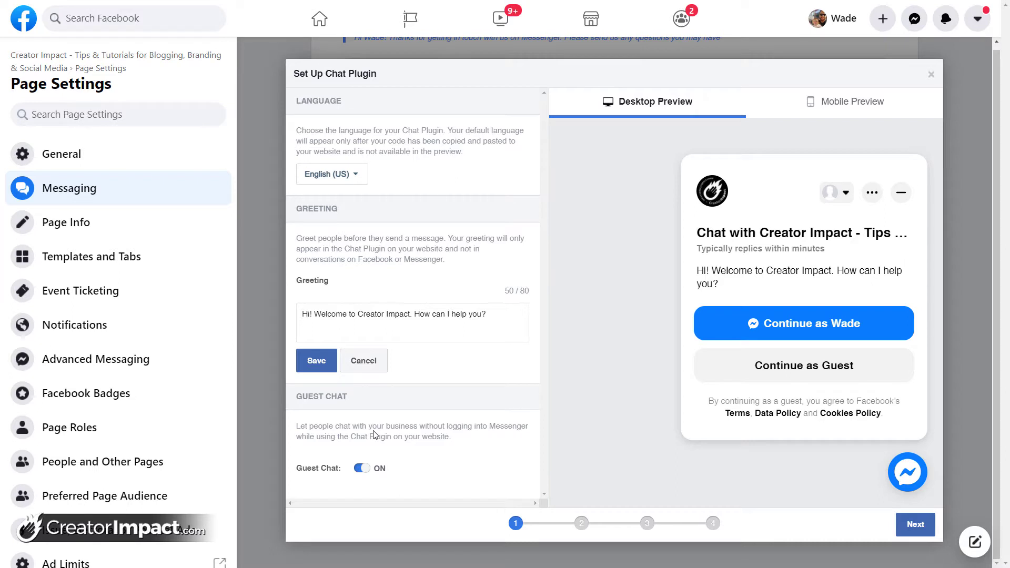
click(361, 470)
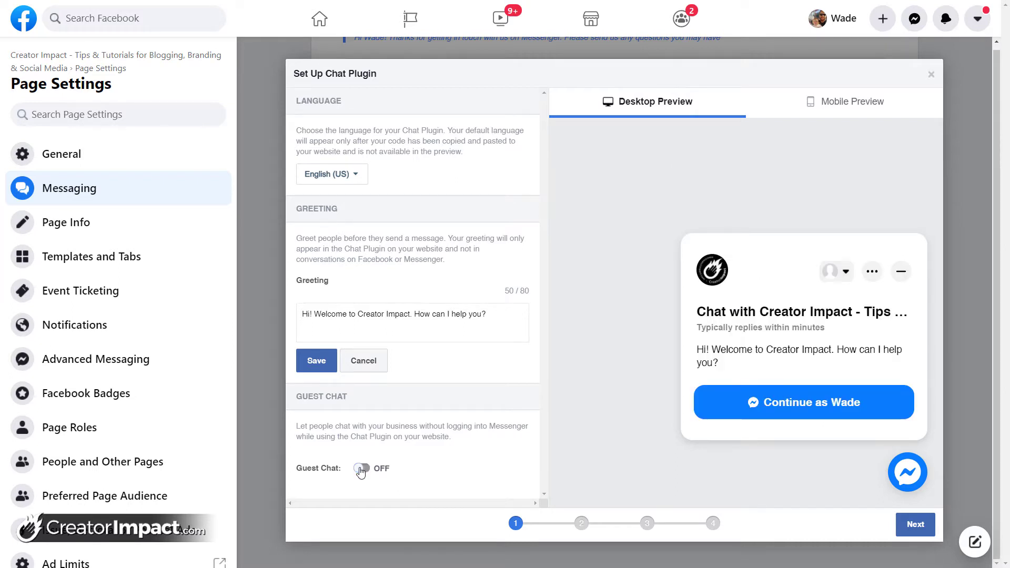
click(361, 469)
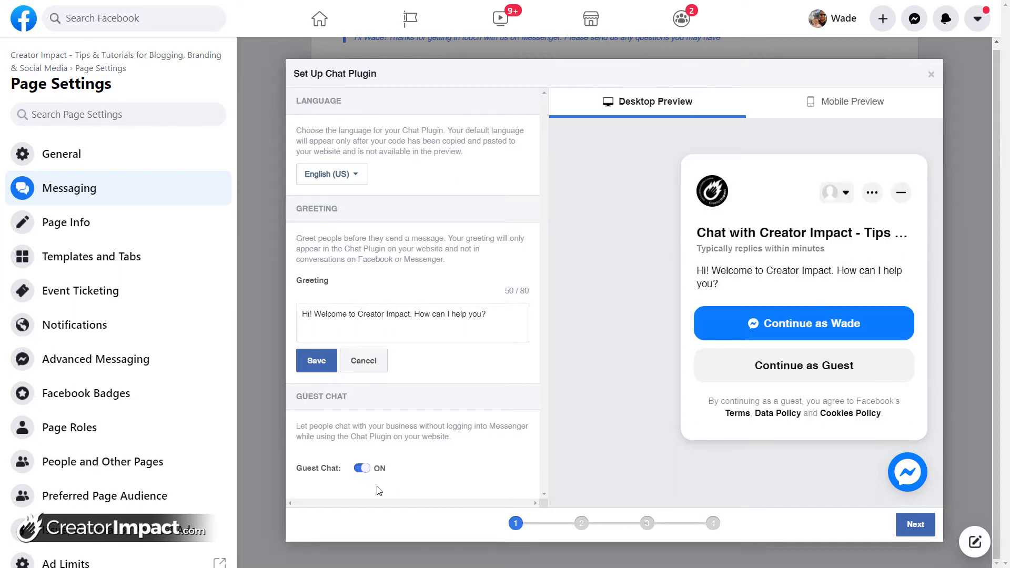
click(327, 362)
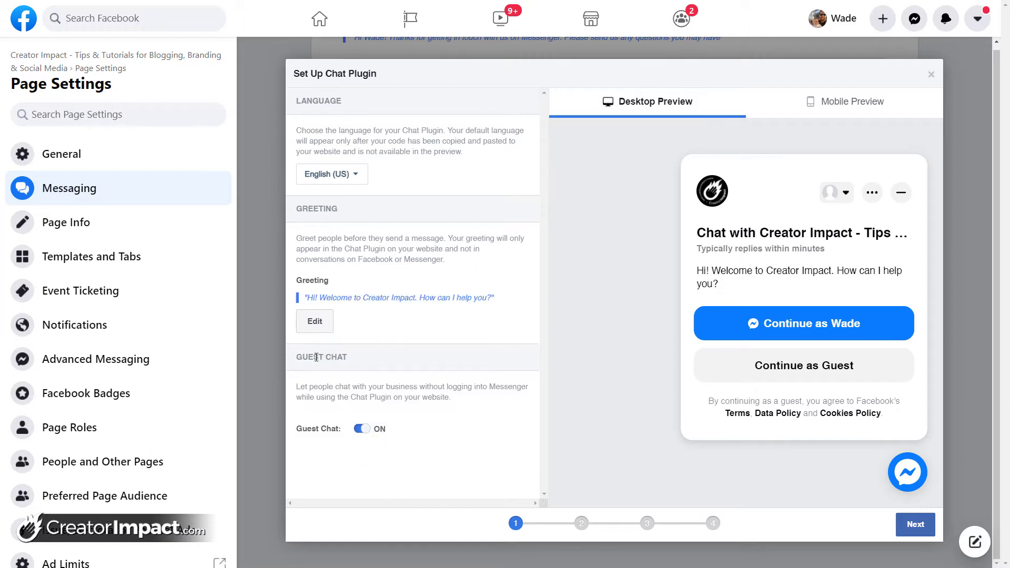
Keep the chat plugin right-aligned and set its colour to #333333.
click(914, 525)
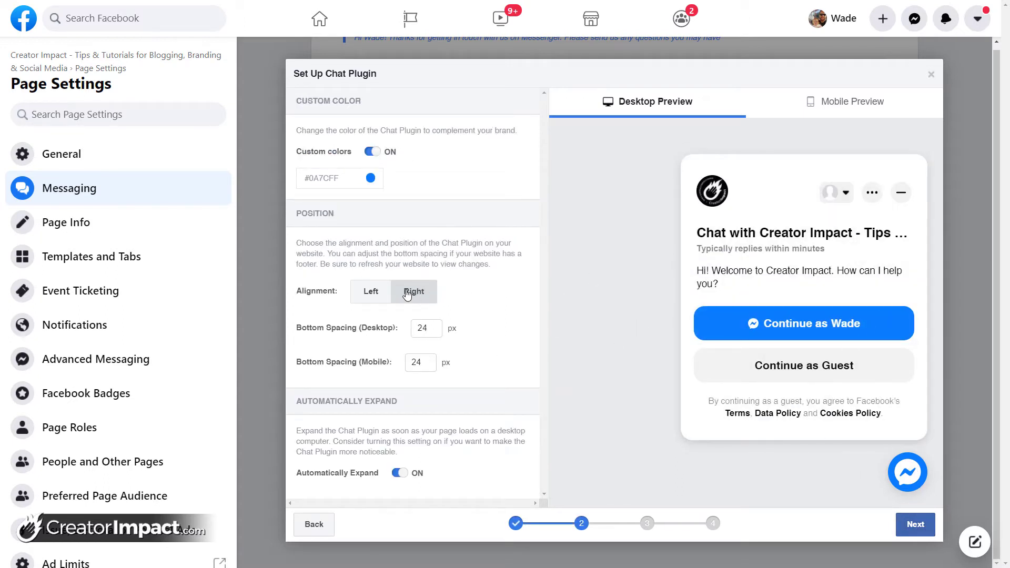
click(375, 293)
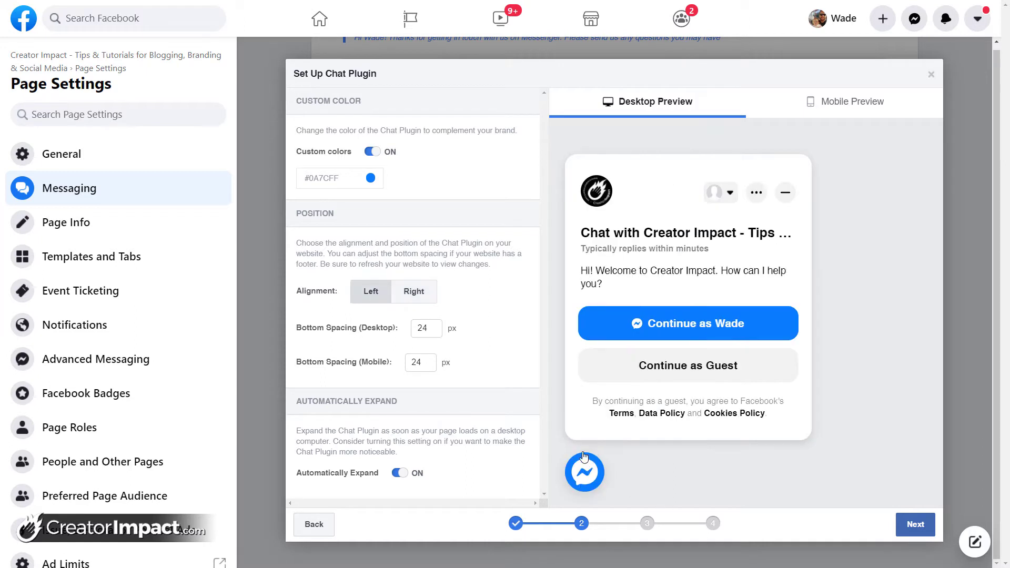
click(427, 301)
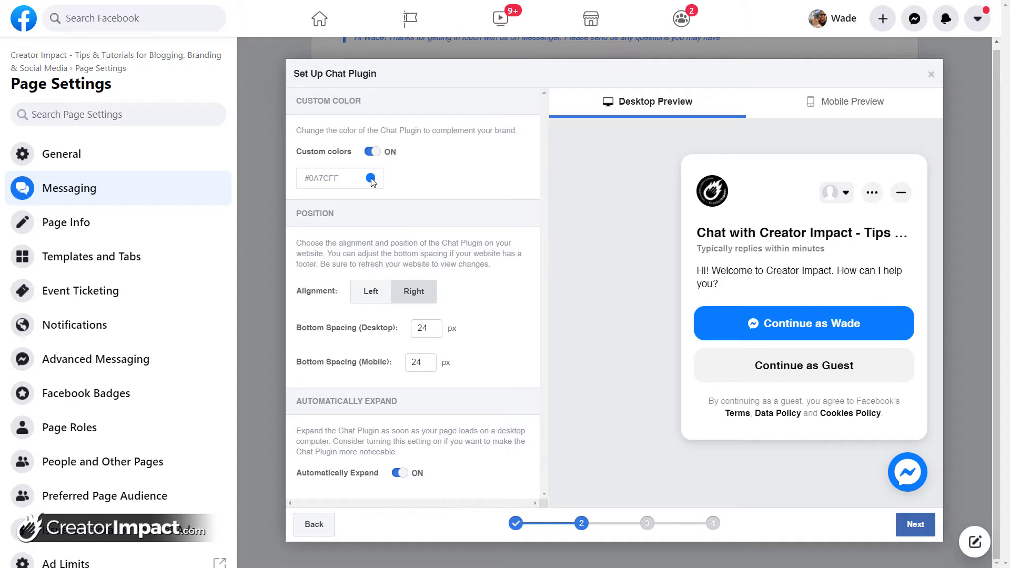
click(371, 179)
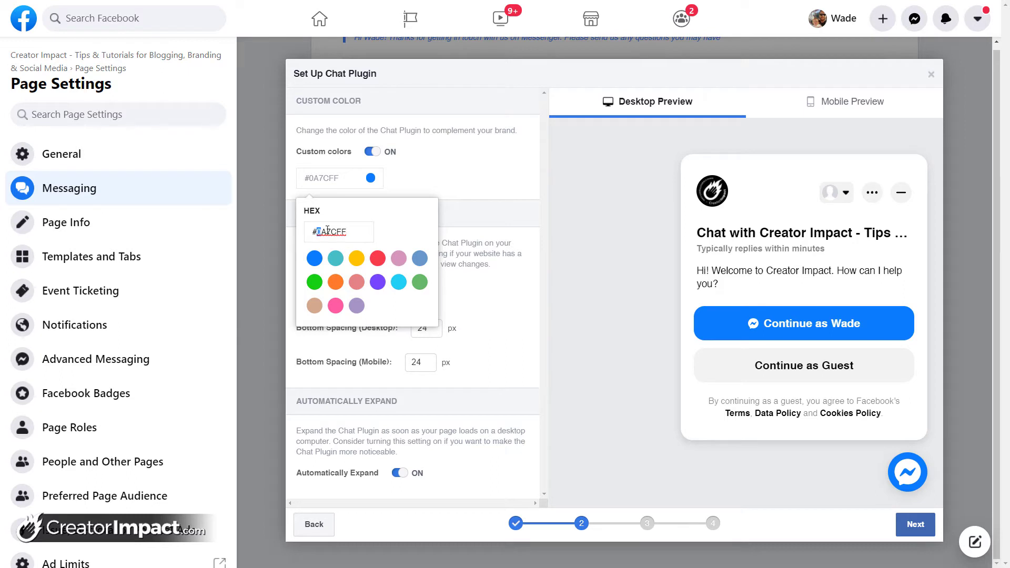
drag(317, 231, 384, 232)
text(333333)
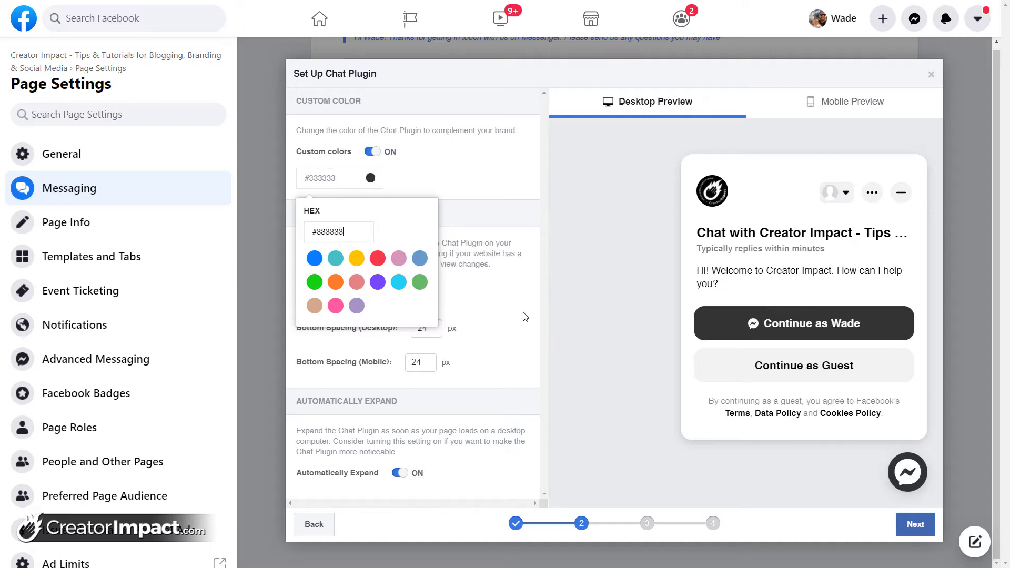
click(558, 334)
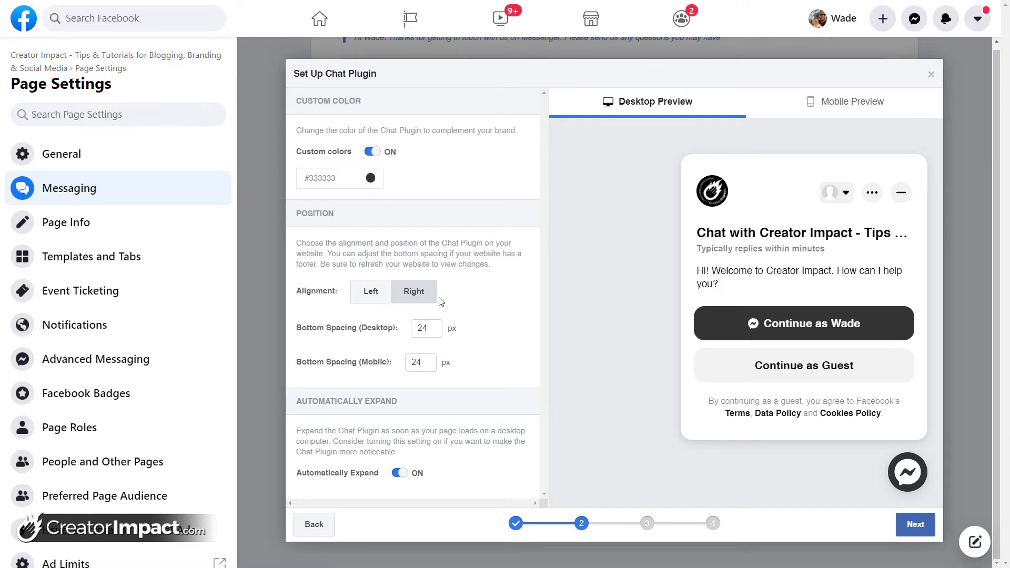
Turn Automatically Expand off after trying desktop and mobile previews, then continue.
click(401, 474)
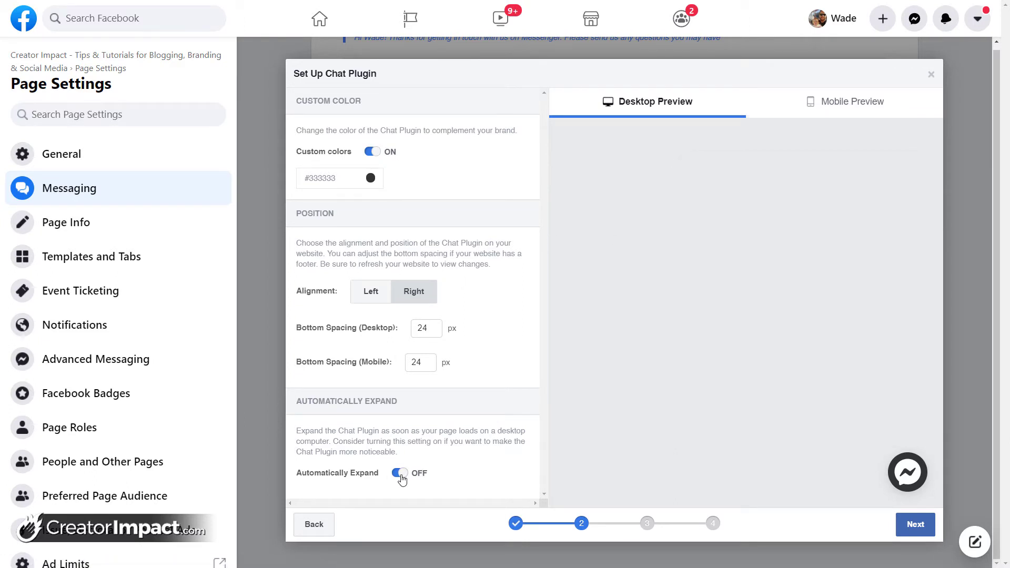
click(401, 475)
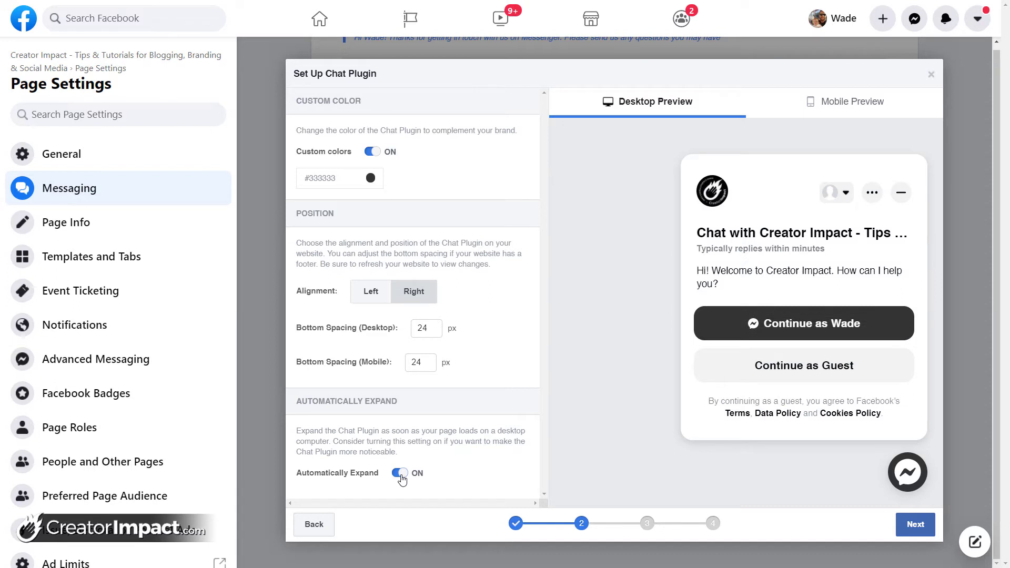
click(401, 474)
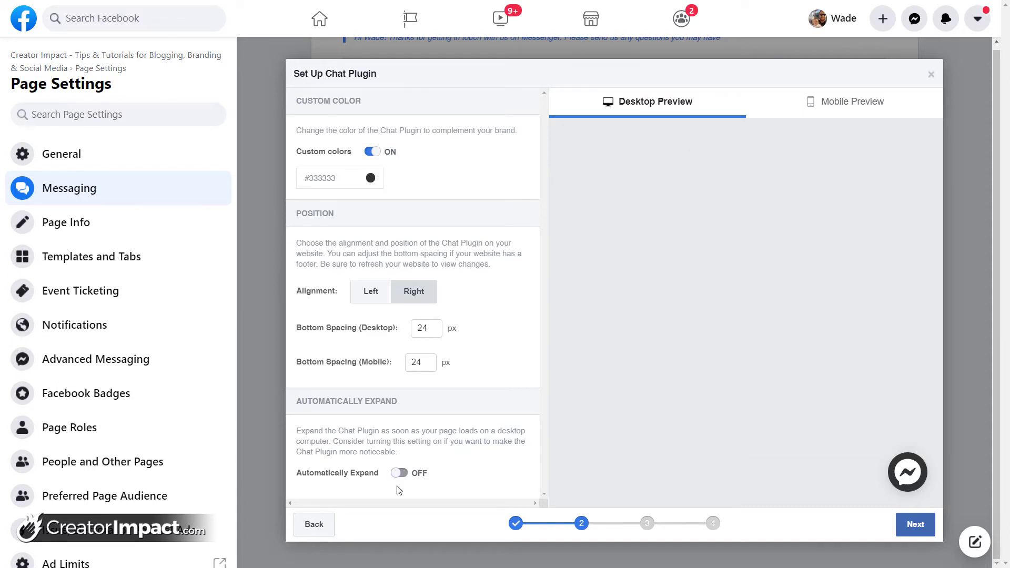
click(921, 479)
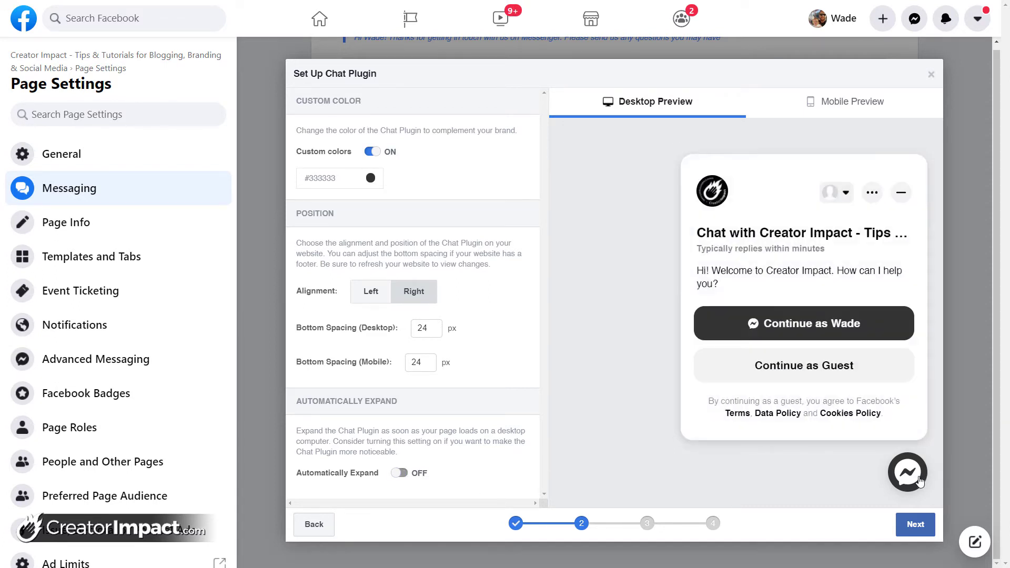
click(920, 478)
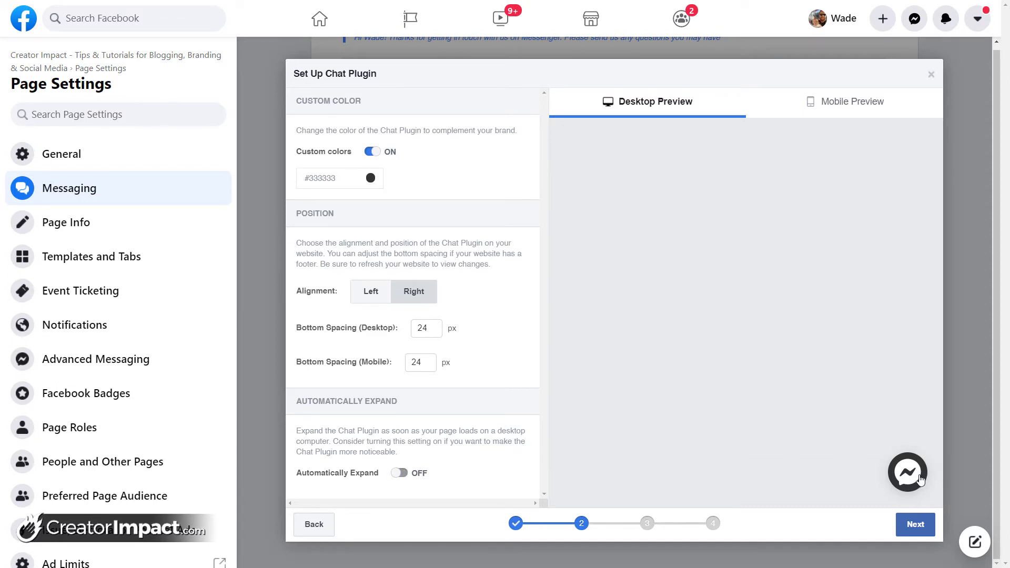
click(400, 474)
click(842, 110)
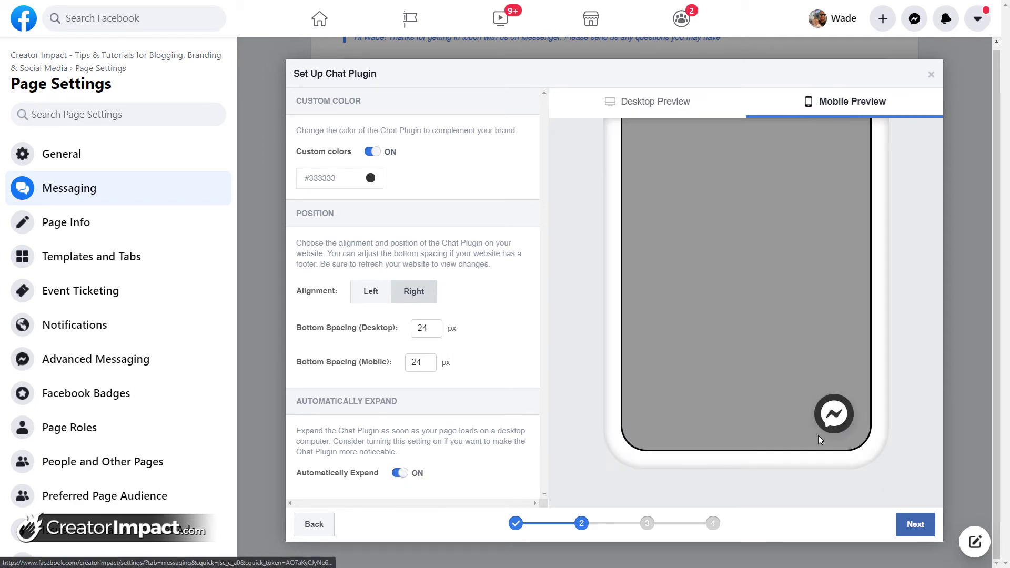
click(837, 420)
click(841, 199)
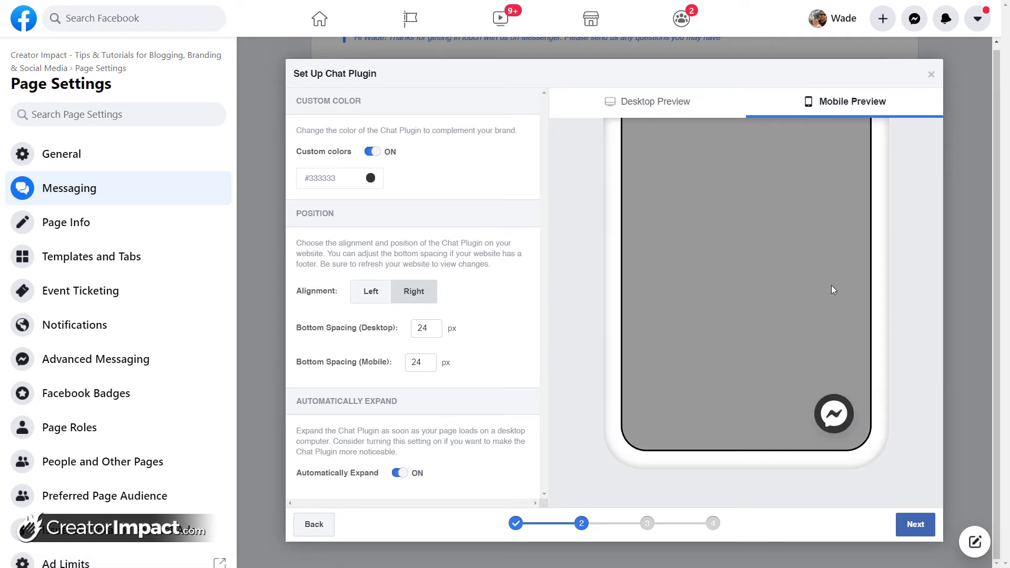
click(655, 108)
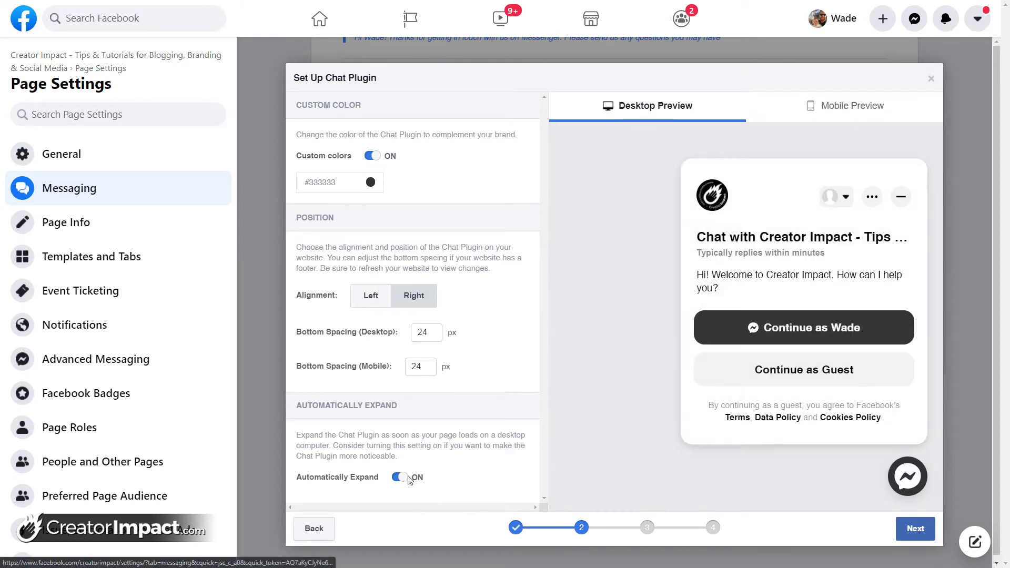
click(410, 477)
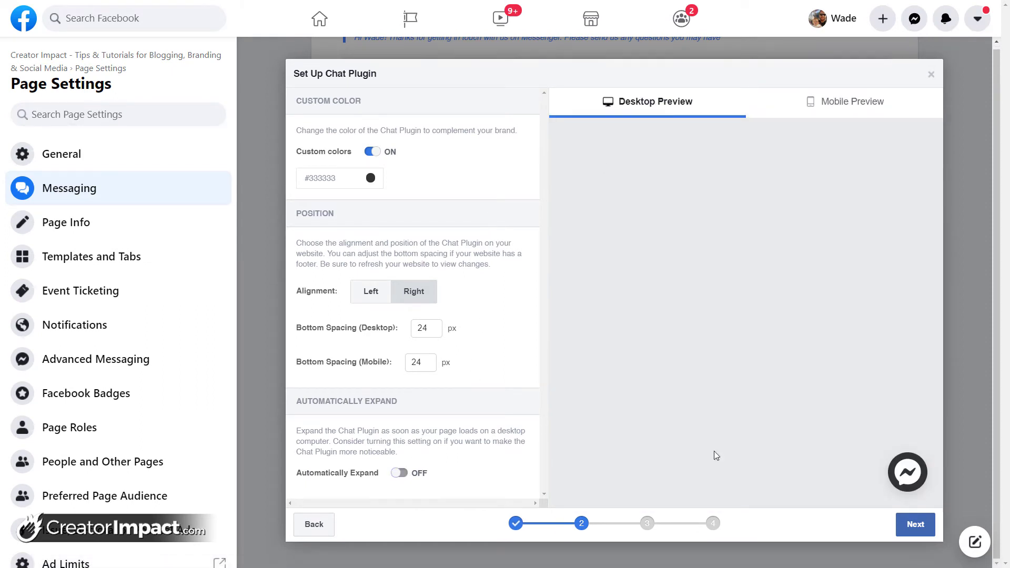
click(916, 524)
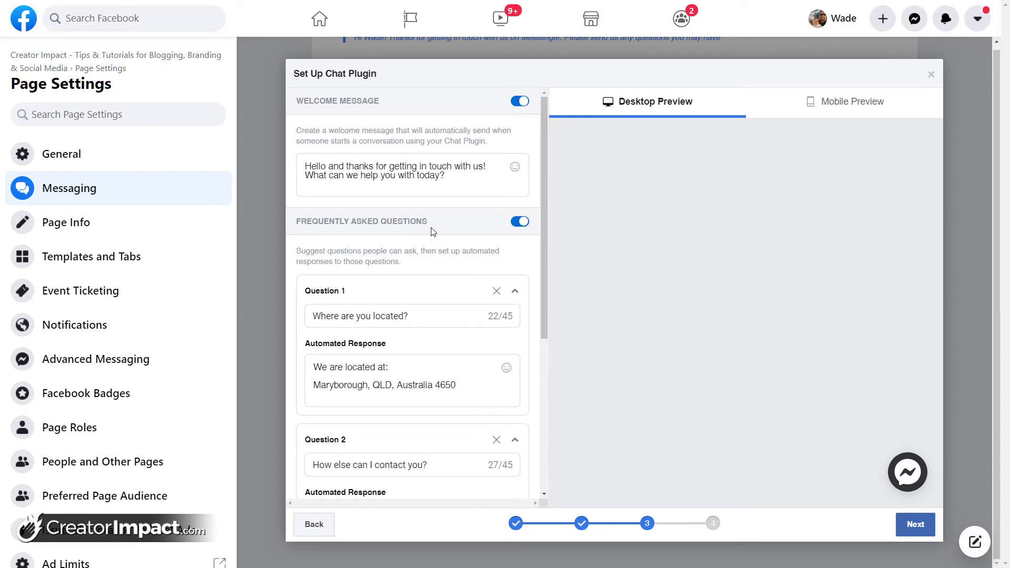
Switch Frequently Asked Questions off and advance to the domain and install code step.
scroll(433, 232, down, 5)
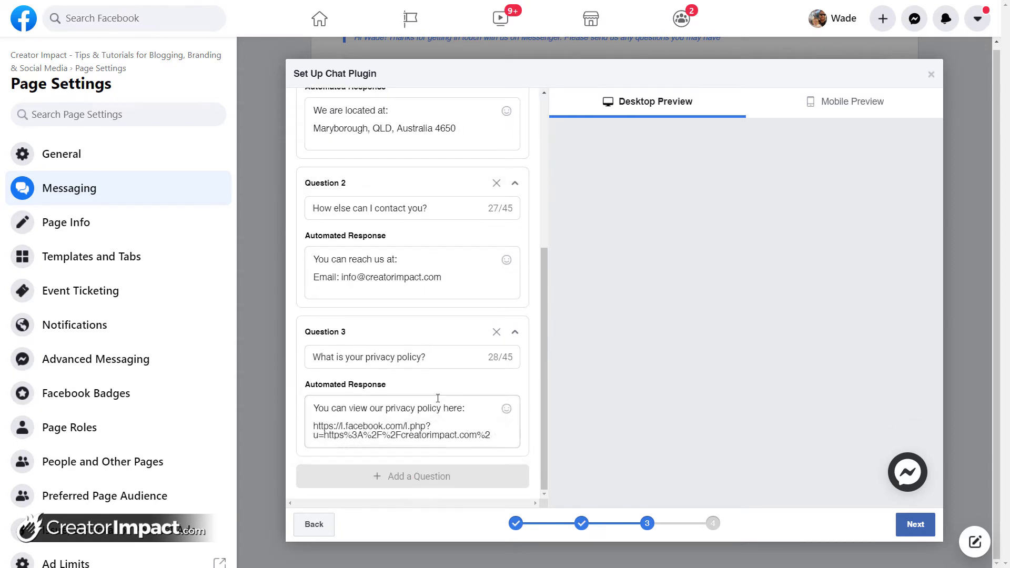
scroll(441, 383, up, 2)
scroll(441, 382, up, 3)
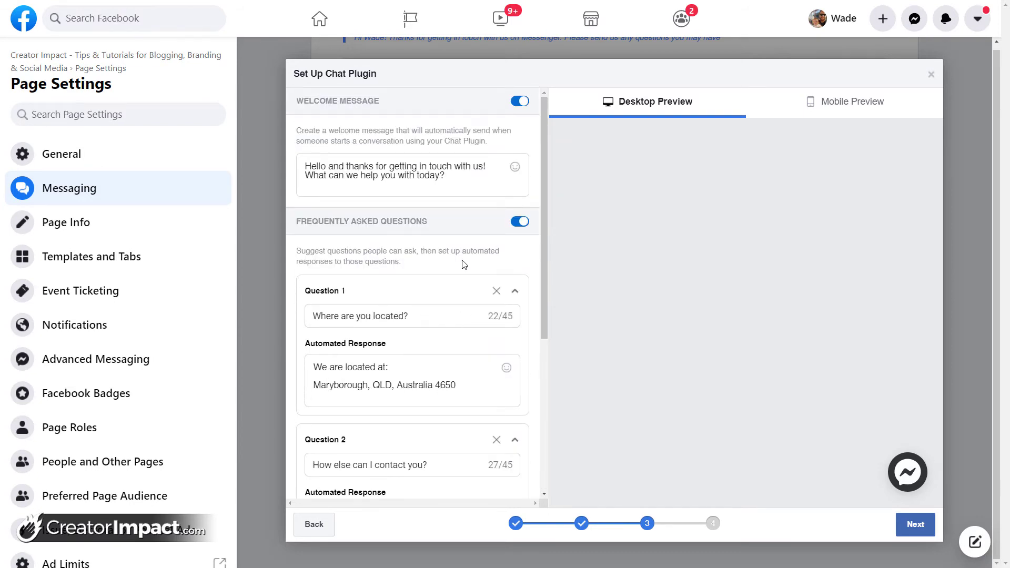
click(522, 225)
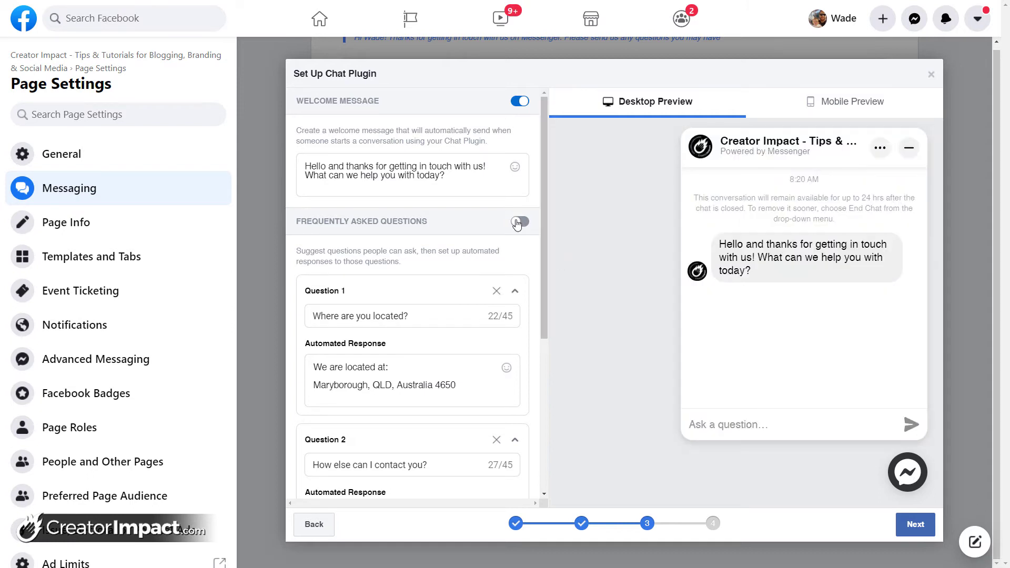
click(517, 223)
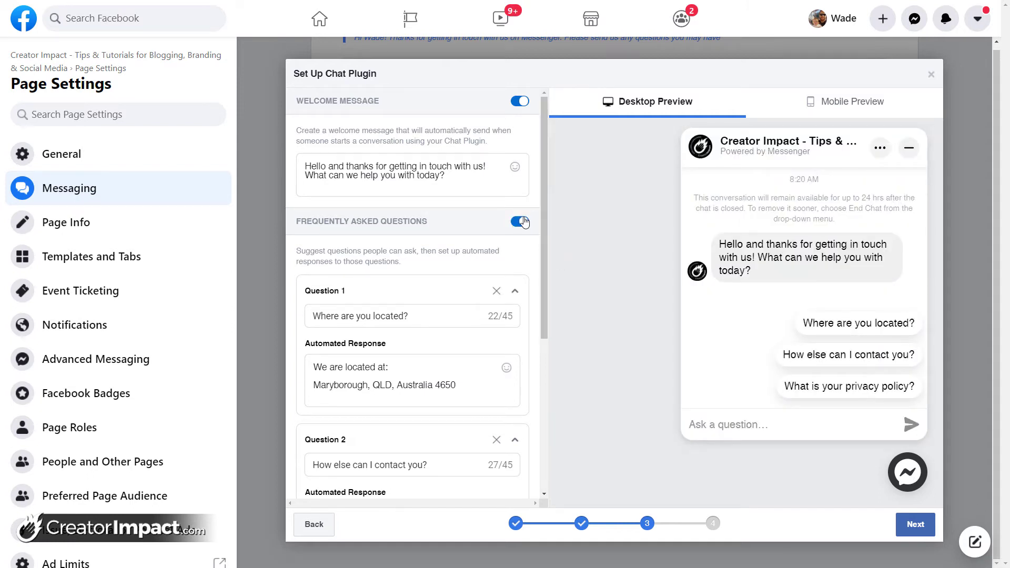
click(522, 223)
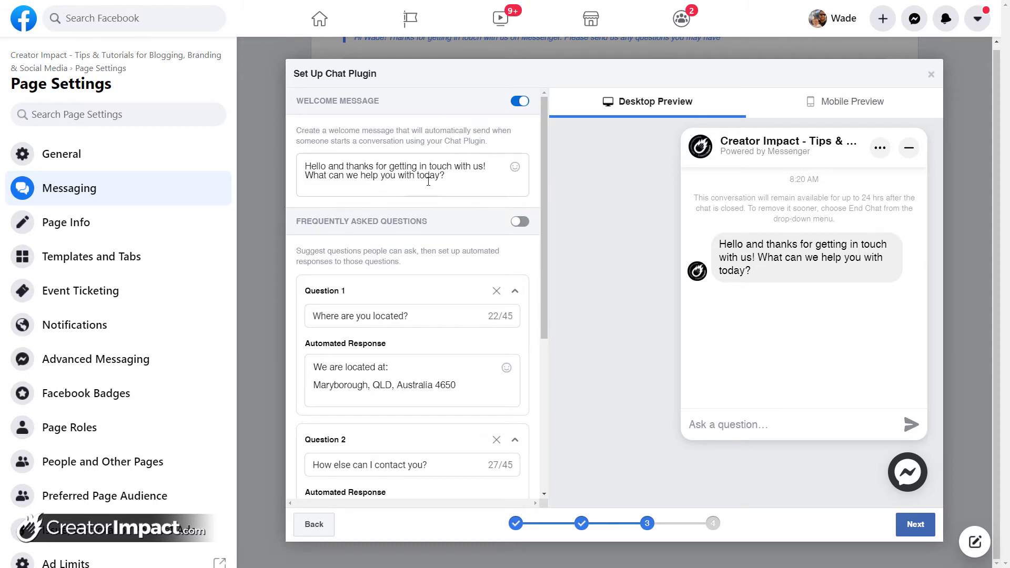
click(911, 524)
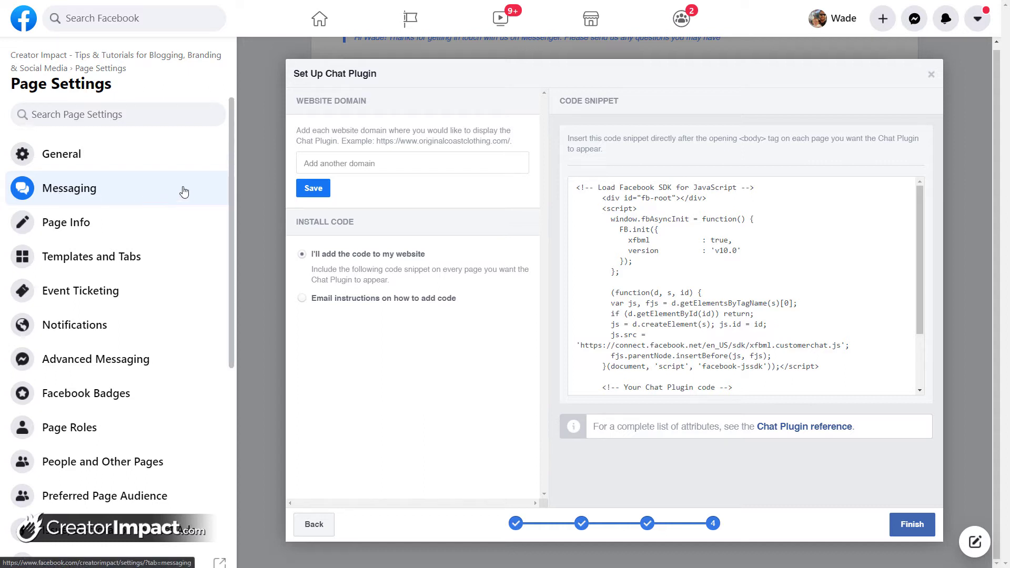
click(347, 164)
text(https://creatorimpact.com/)
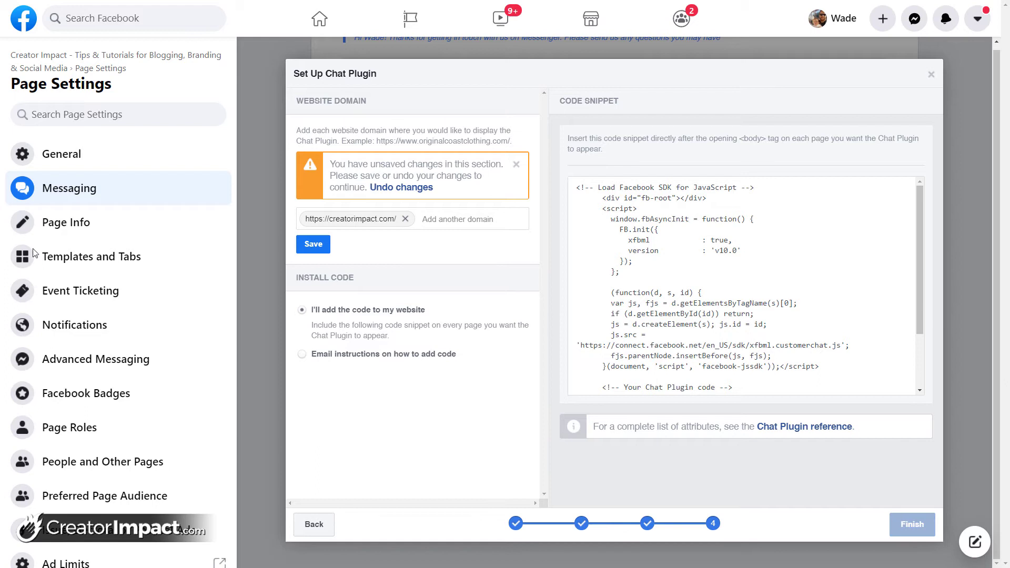
text(https://www.webdesignfrasercoast.com/)
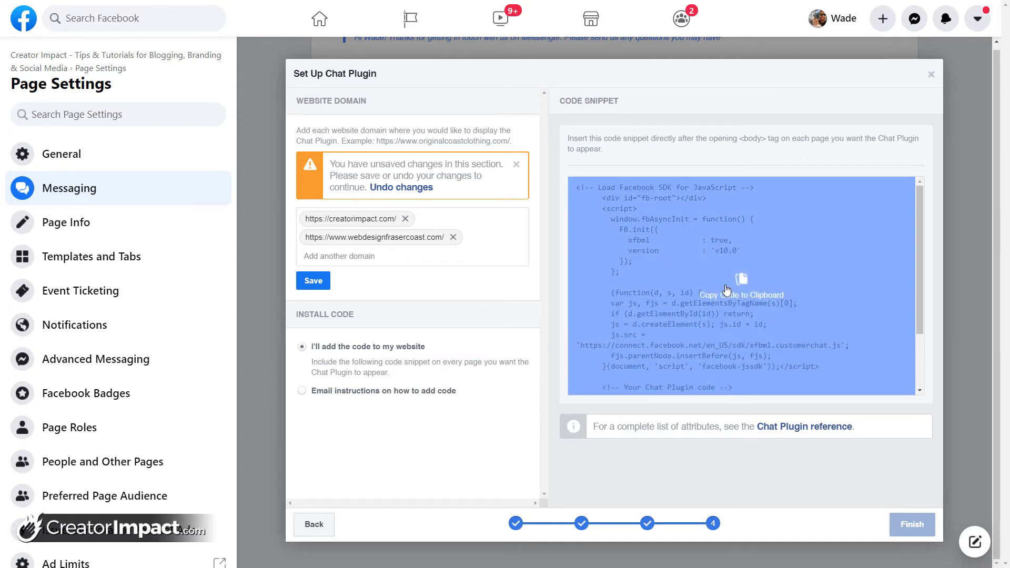
click(726, 290)
click(314, 284)
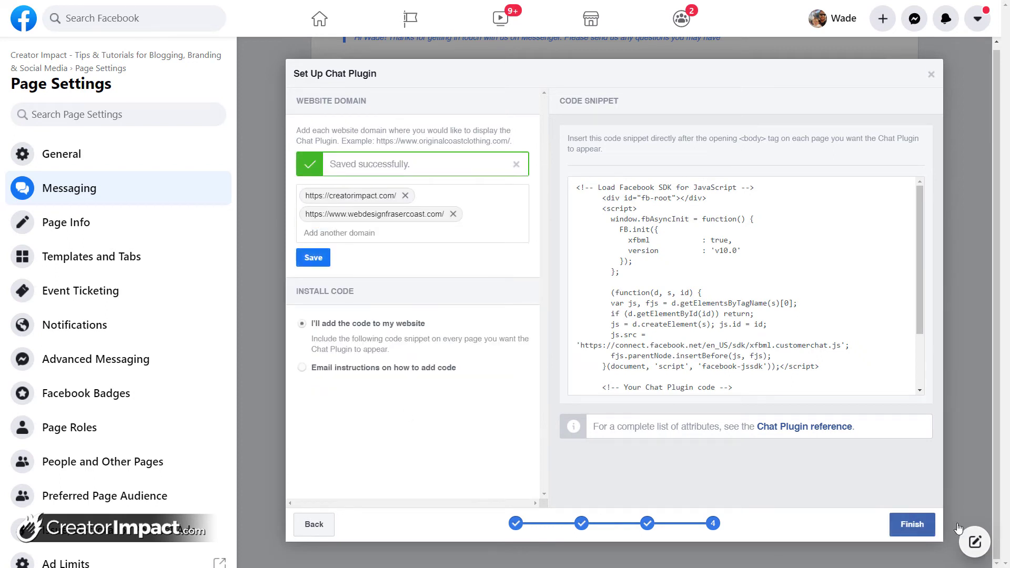
click(911, 524)
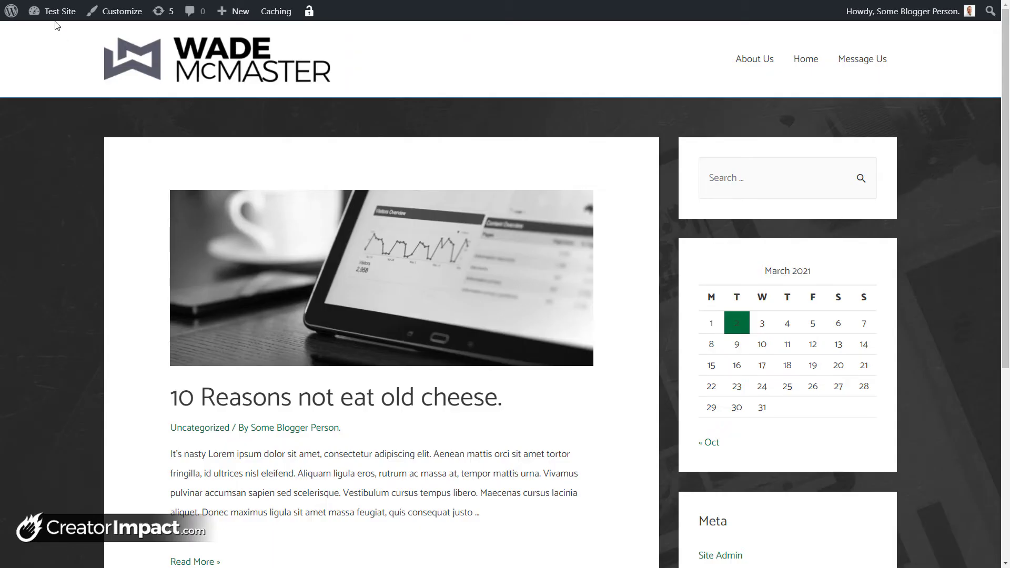
Search the plugin directory for 'insert header footer', then install and activate Insert Headers and Footers.
mouse_move(59, 16)
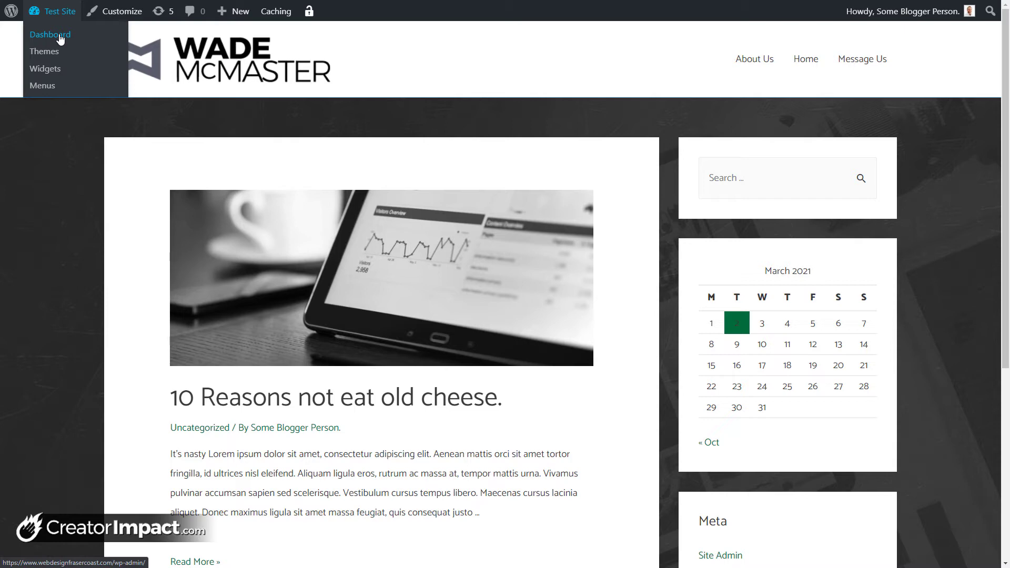
click(60, 40)
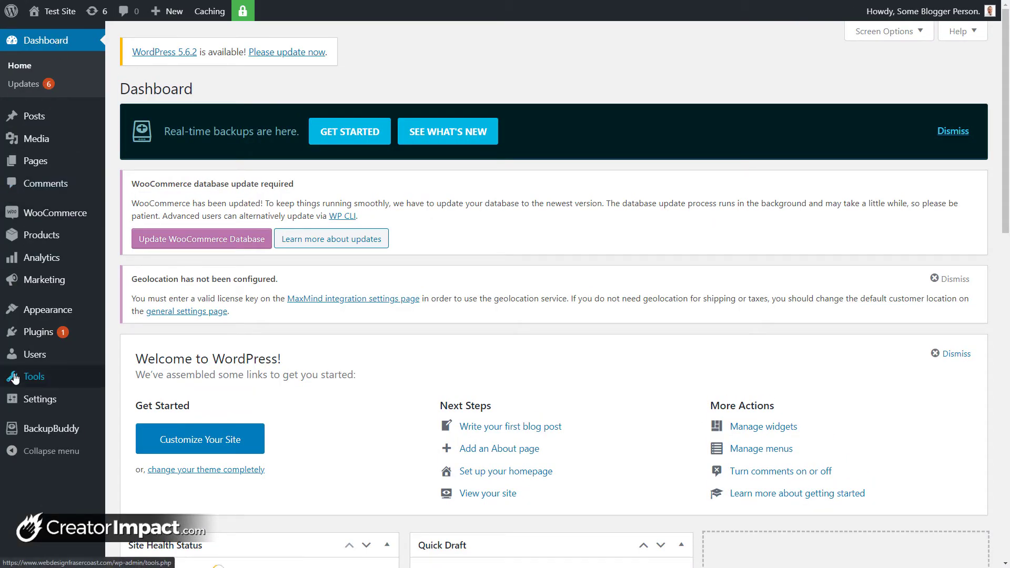
mouse_move(90, 339)
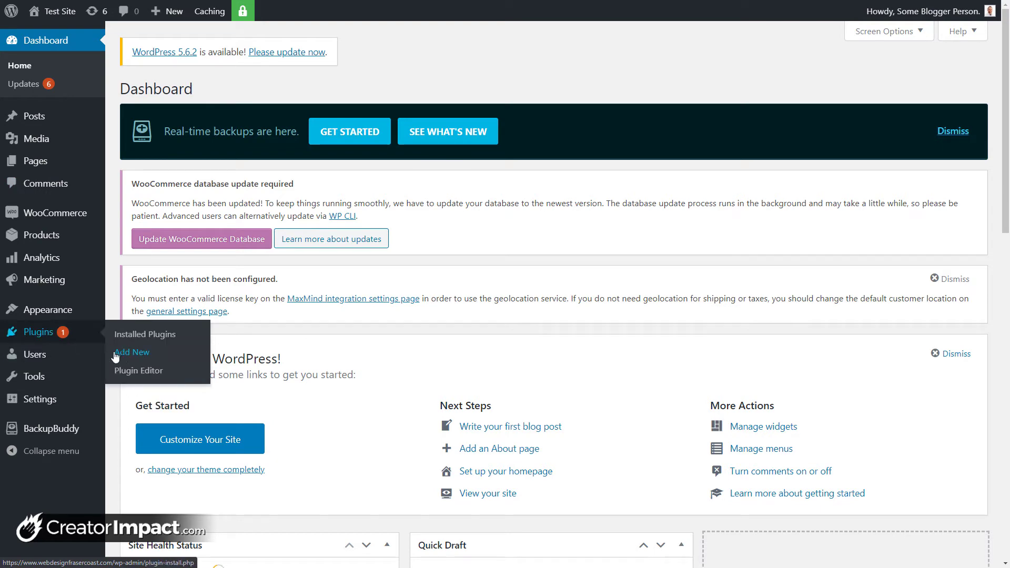
click(132, 360)
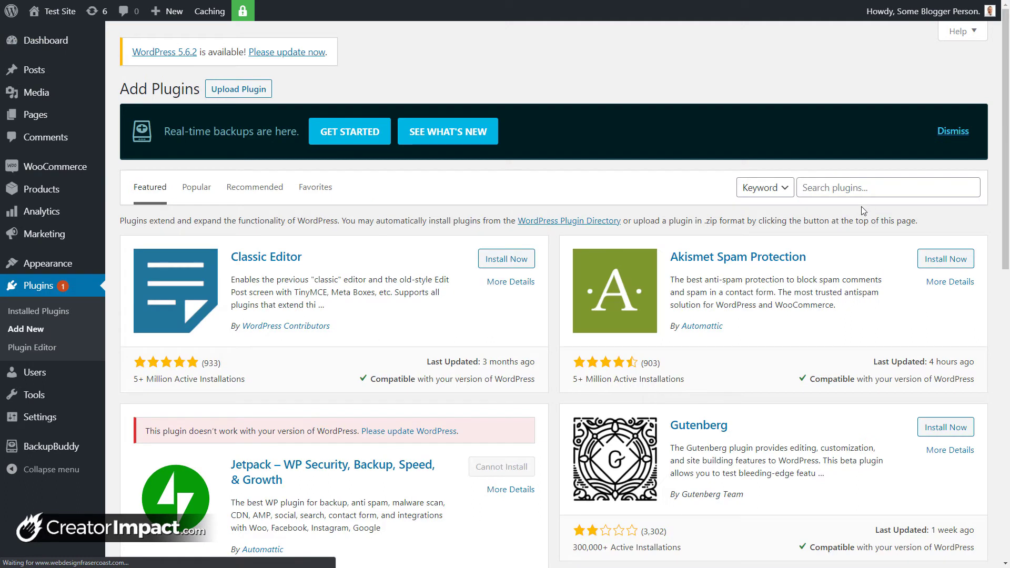
click(878, 189)
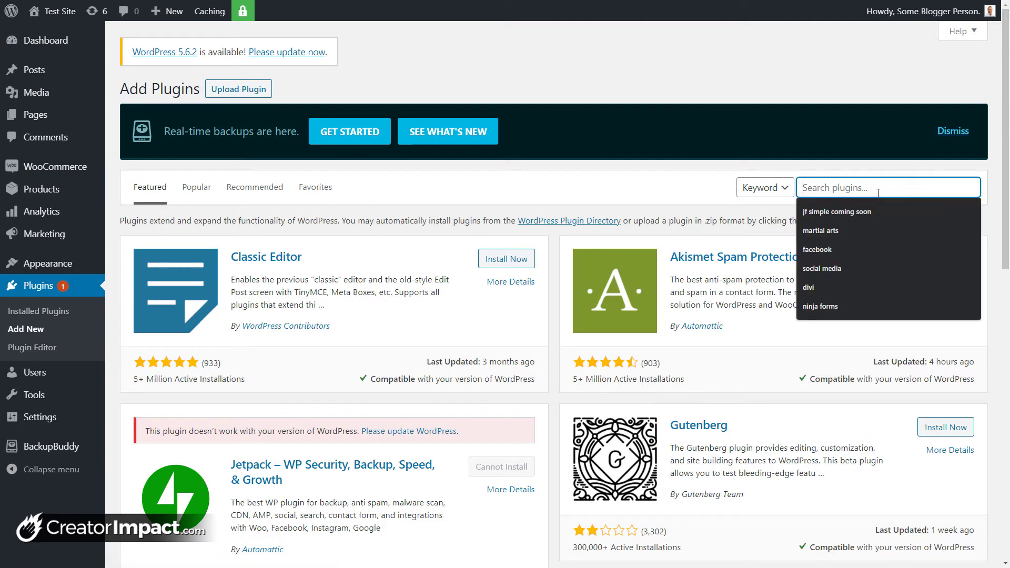
text(insert head)
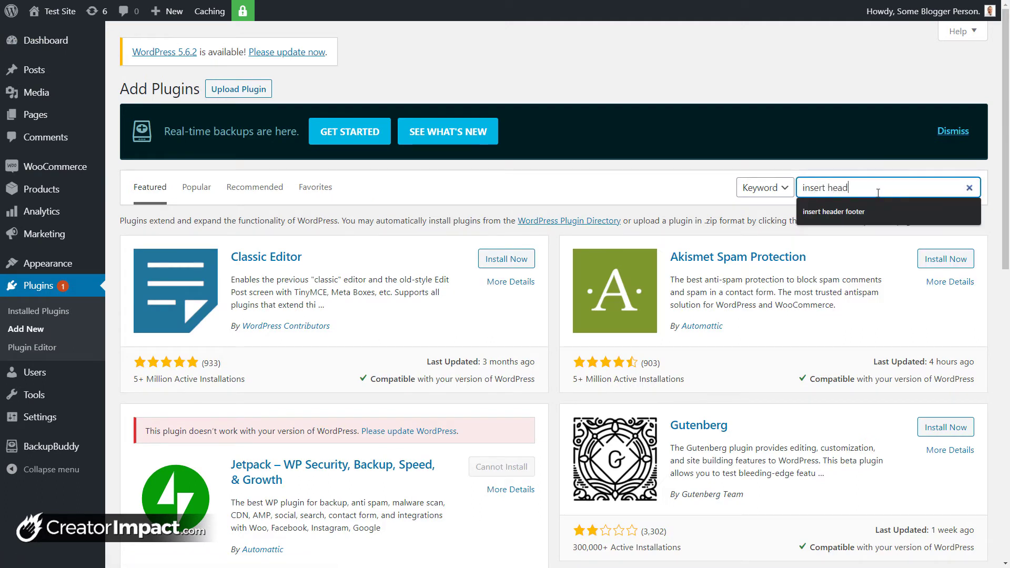
text(er footer)
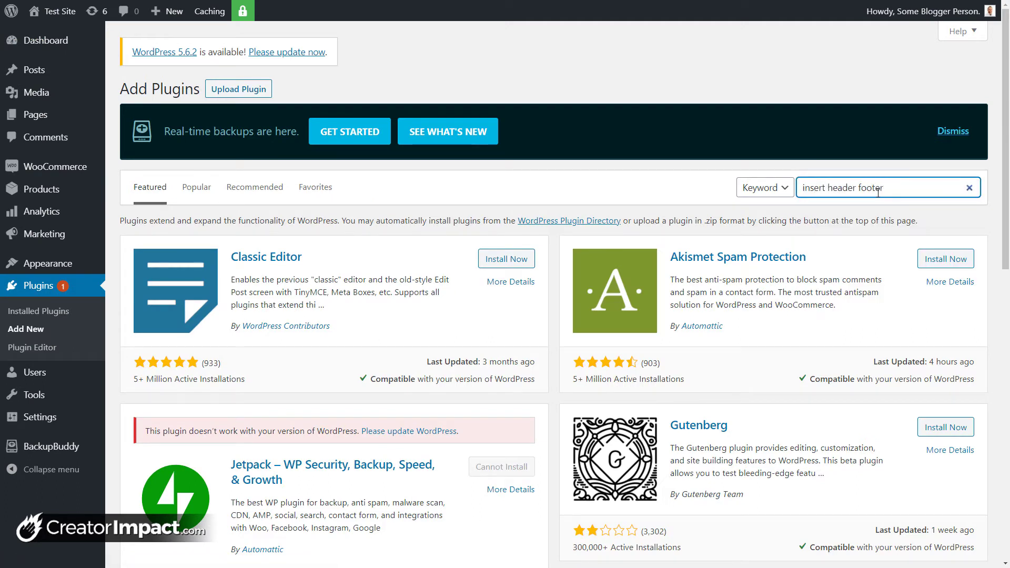
key(Return)
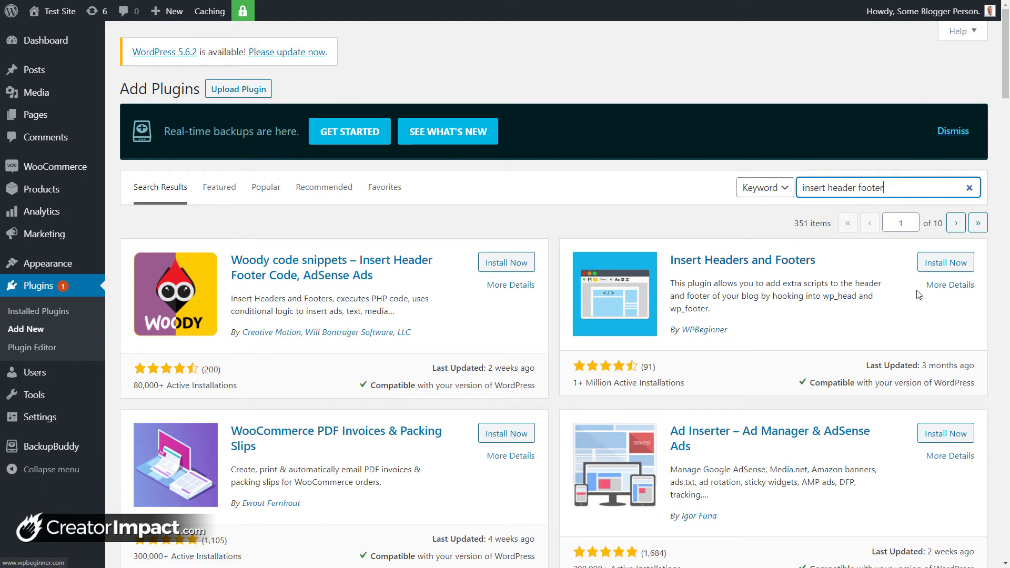
click(937, 265)
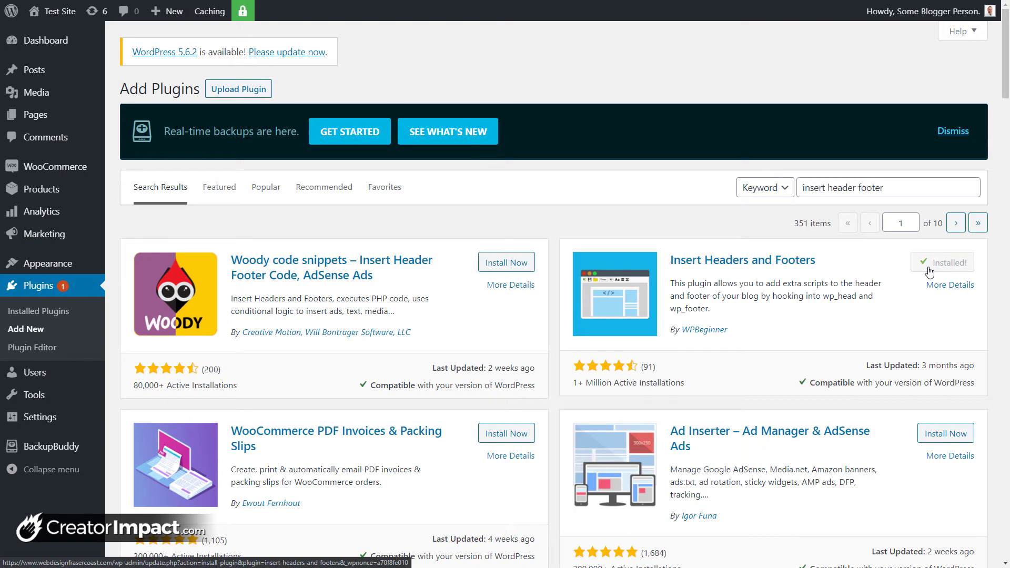
click(939, 266)
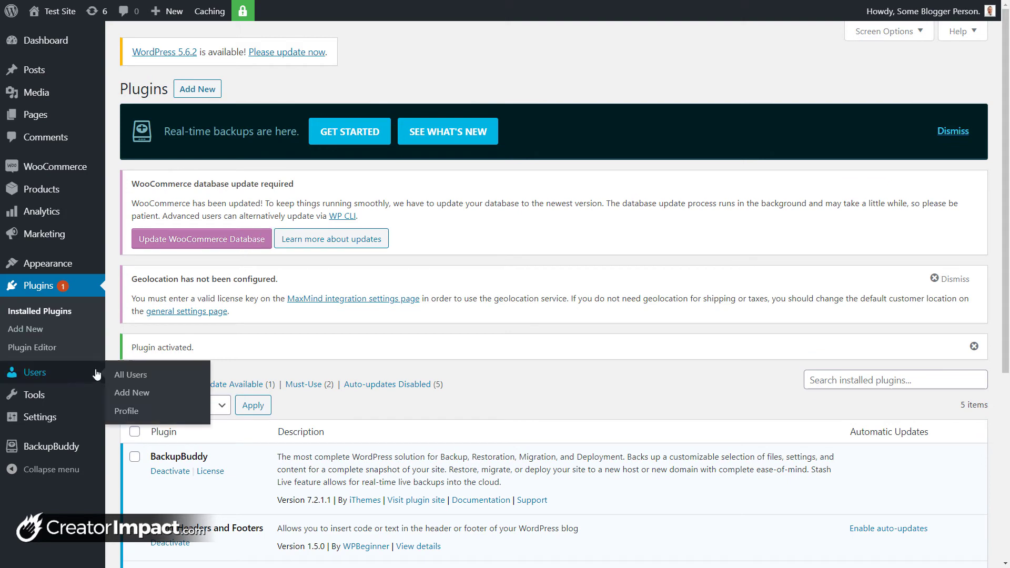
Paste the Facebook chat plugin code into the Scripts in Body box of Insert Headers and Footers.
mouse_move(36, 418)
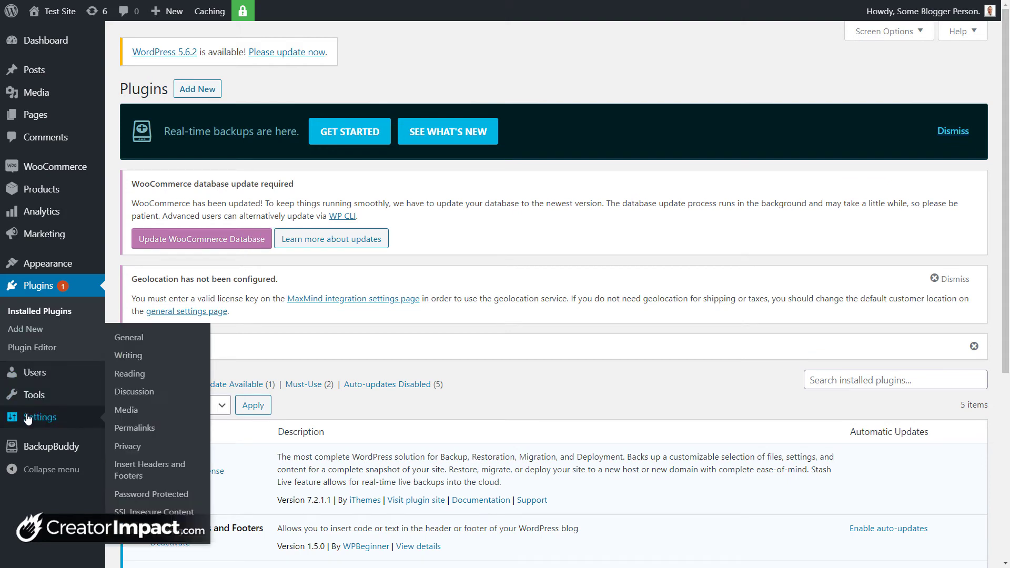
click(149, 471)
scroll(232, 245, down, 2)
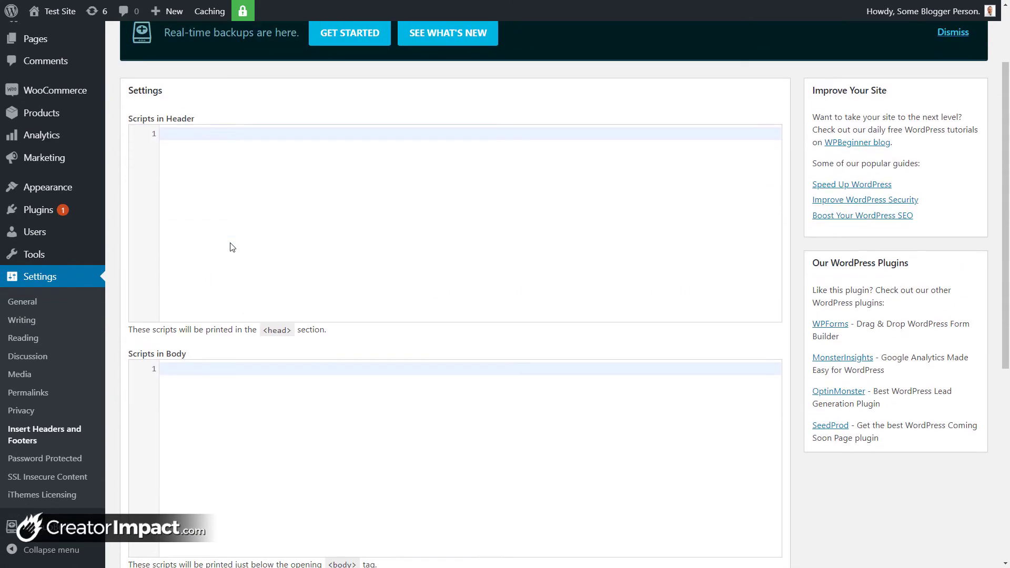
scroll(232, 248, down, 2)
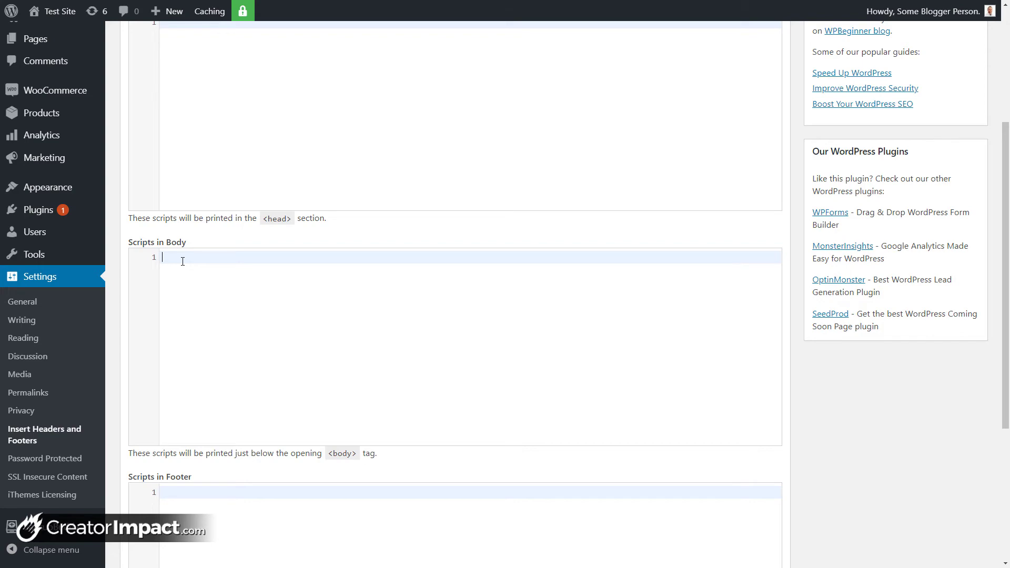
click(183, 261)
key(ctrl+v)
scroll(183, 261, up, 7)
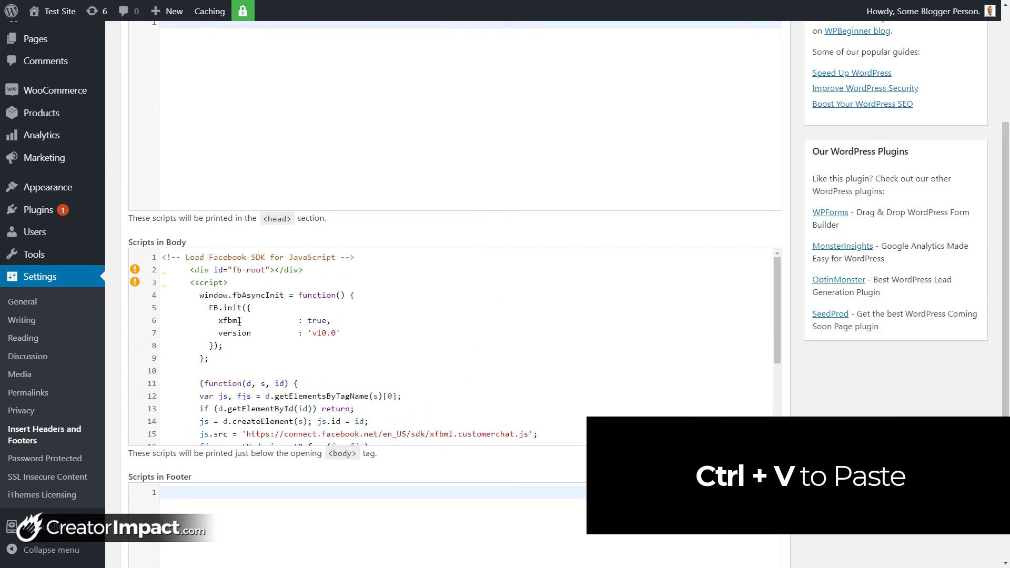
scroll(240, 327, down, 7)
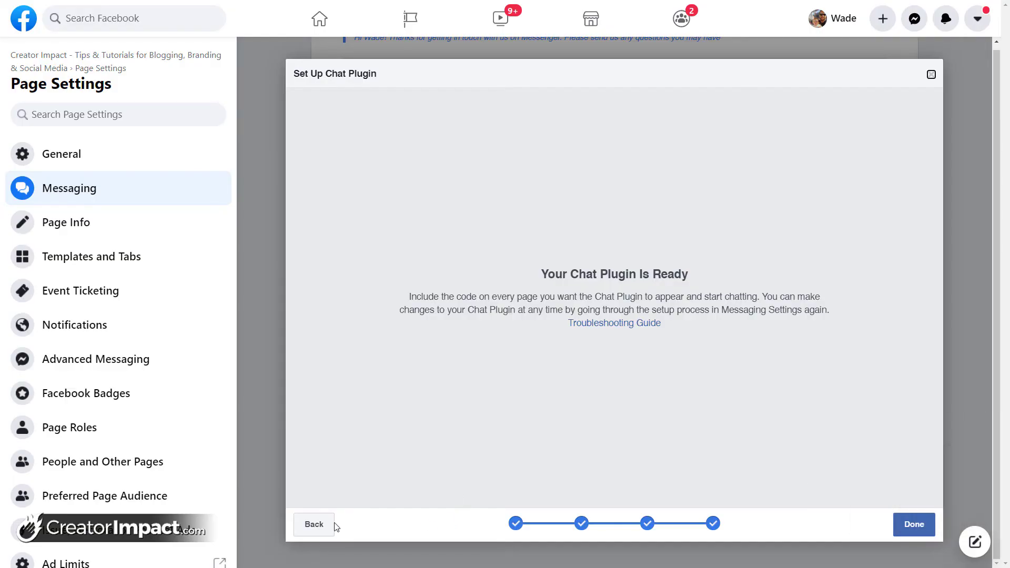
Copy the chat plugin code again from Facebook's snippet step and save the Insert Headers and Footers settings.
click(323, 530)
click(785, 260)
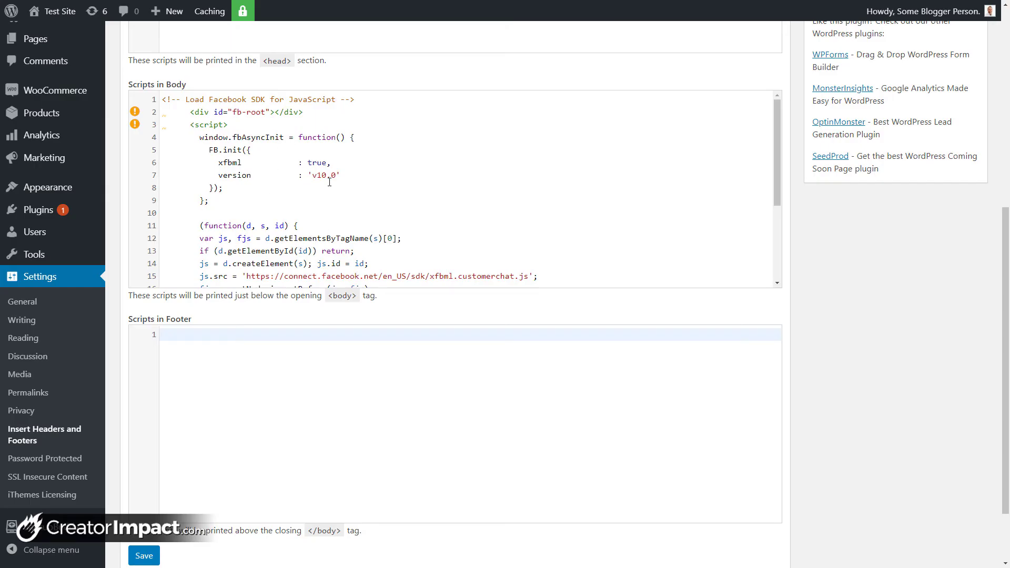
click(144, 560)
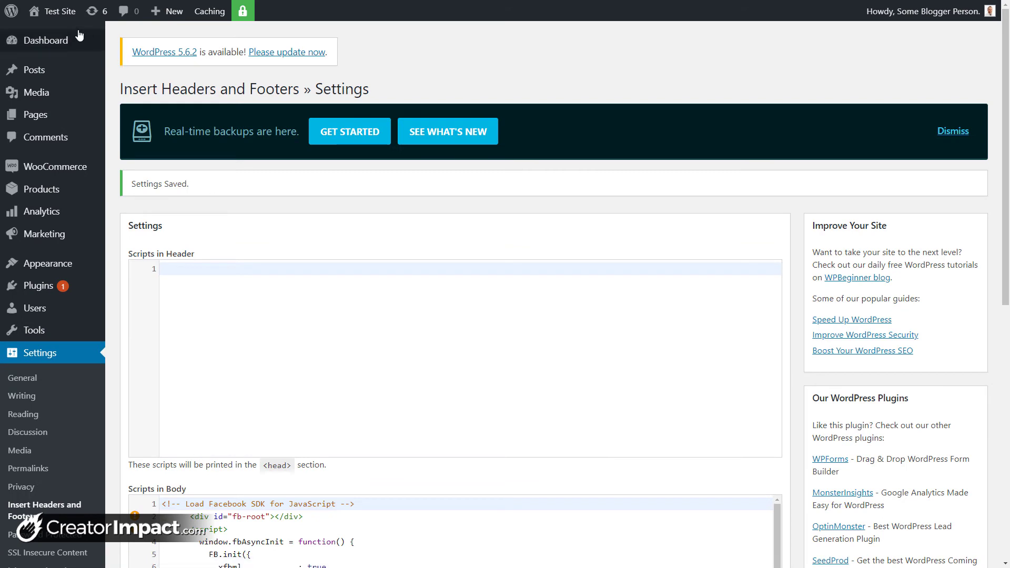
mouse_move(54, 15)
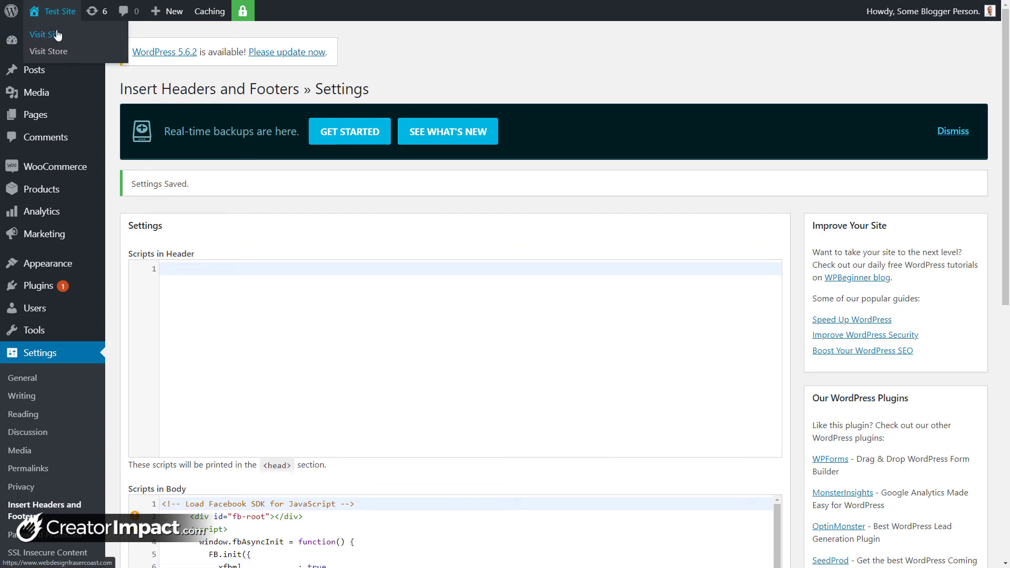
Visit the live test site and open and close the Messenger chat bubble's welcome popup.
click(57, 36)
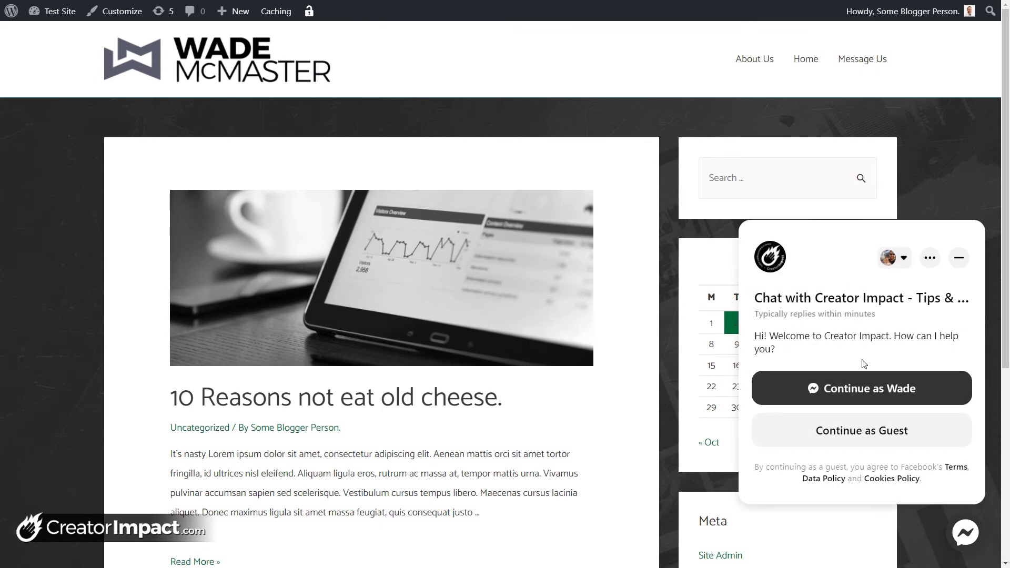
click(963, 542)
click(964, 531)
click(966, 532)
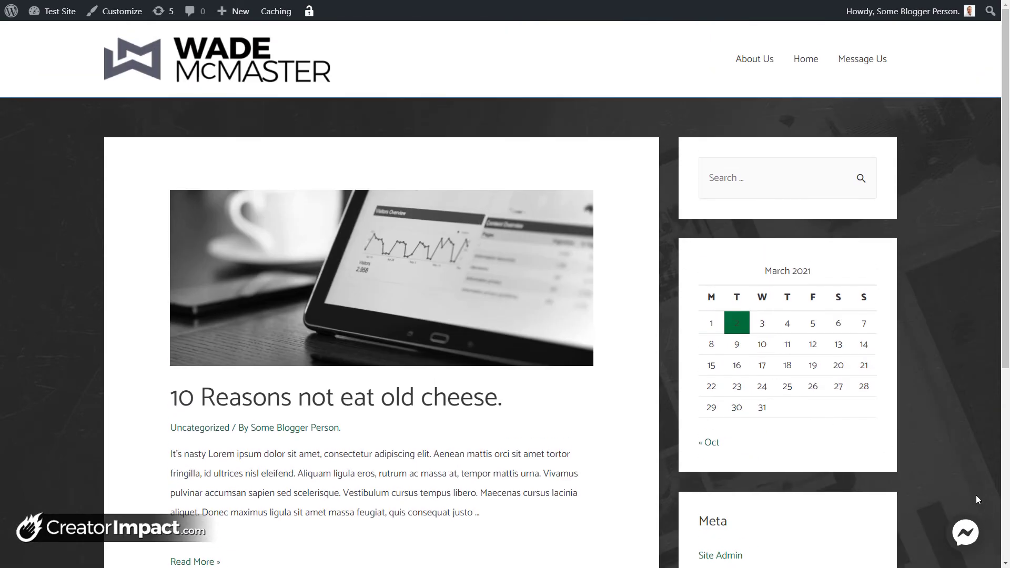
scroll(987, 535, down, 4)
scroll(987, 534, up, 4)
Step back through the chat plugin wizard to colour and position, then advance to the code snippet step.
key(ctrl+Tab)
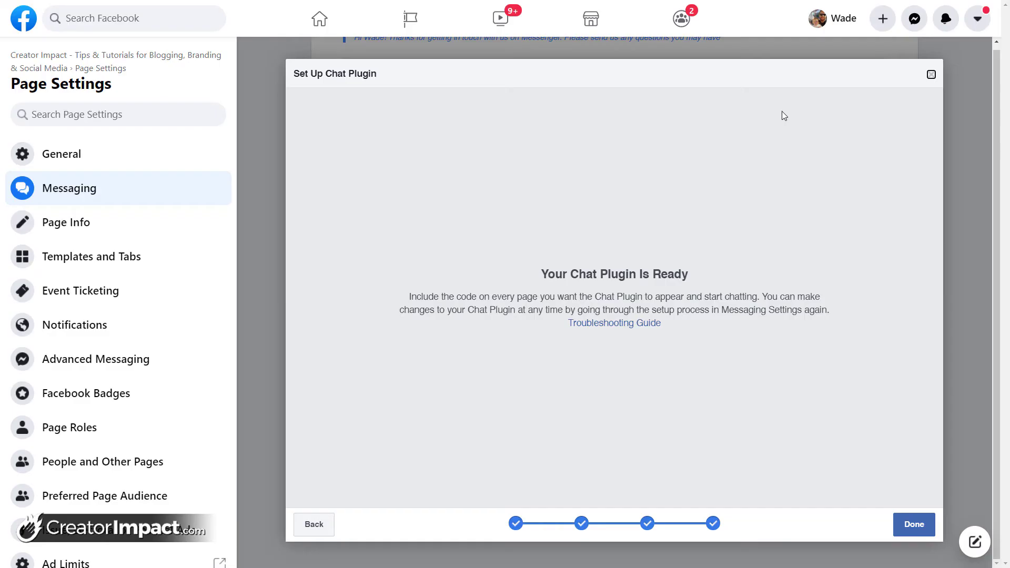
click(314, 526)
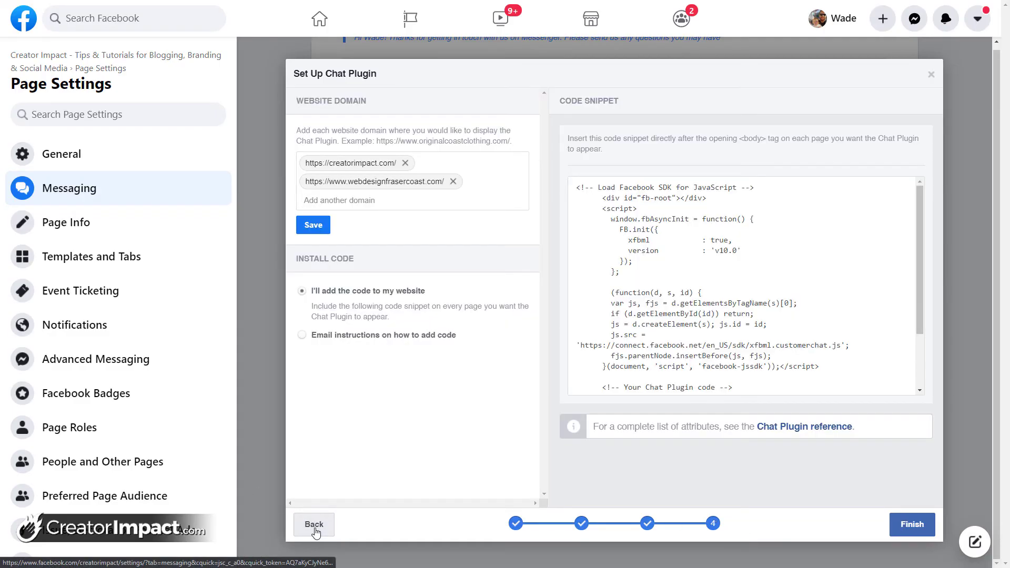
click(315, 528)
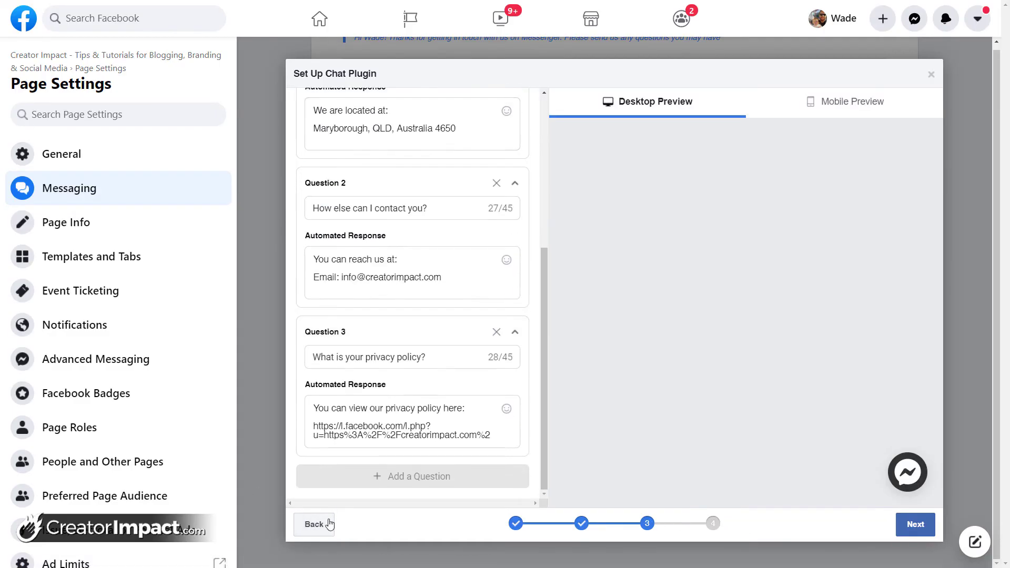
click(327, 529)
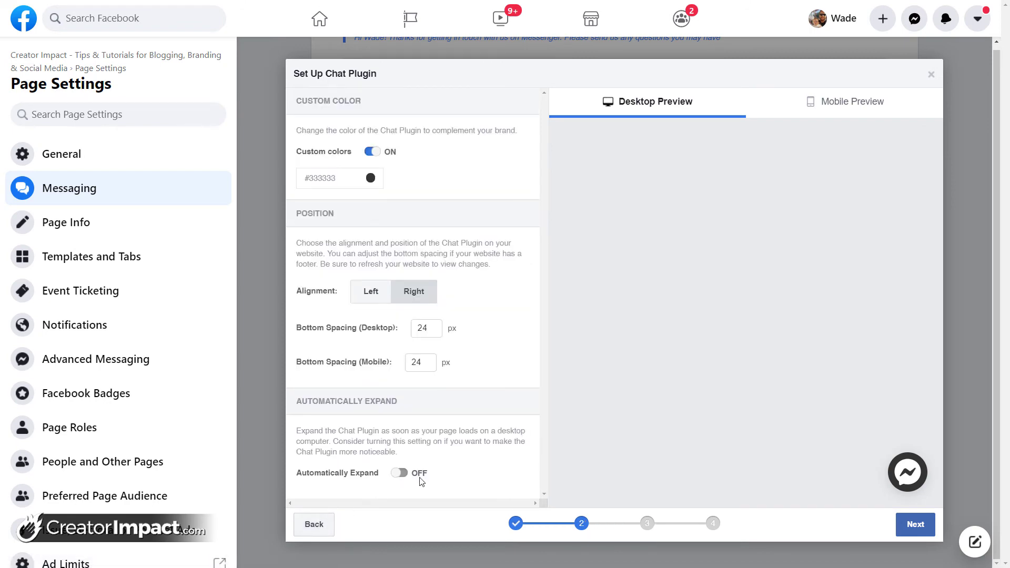
click(926, 538)
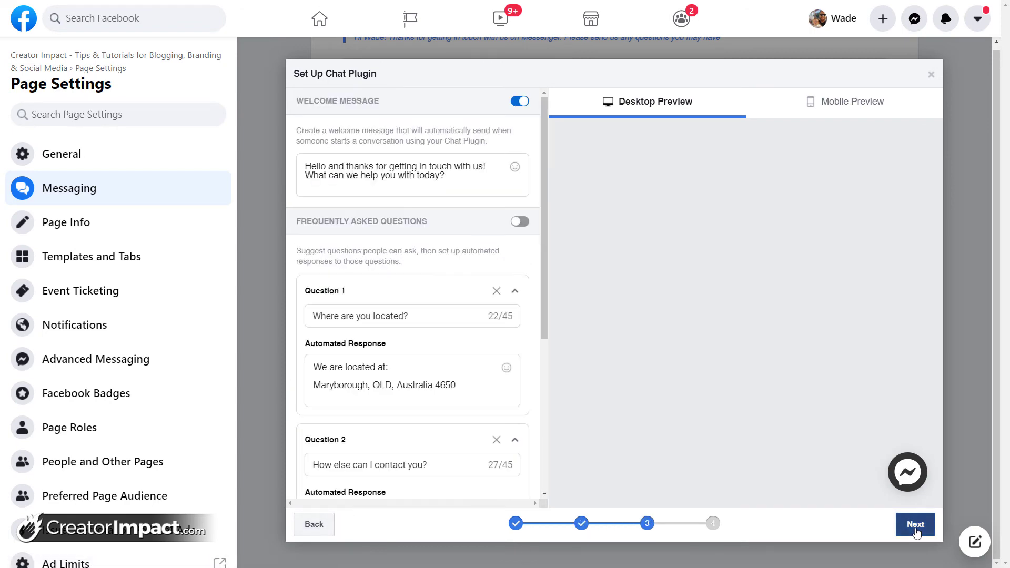
click(923, 534)
Copy the chat plugin code snippet, finish the setup and return to the Creator Impact site.
click(824, 385)
click(911, 525)
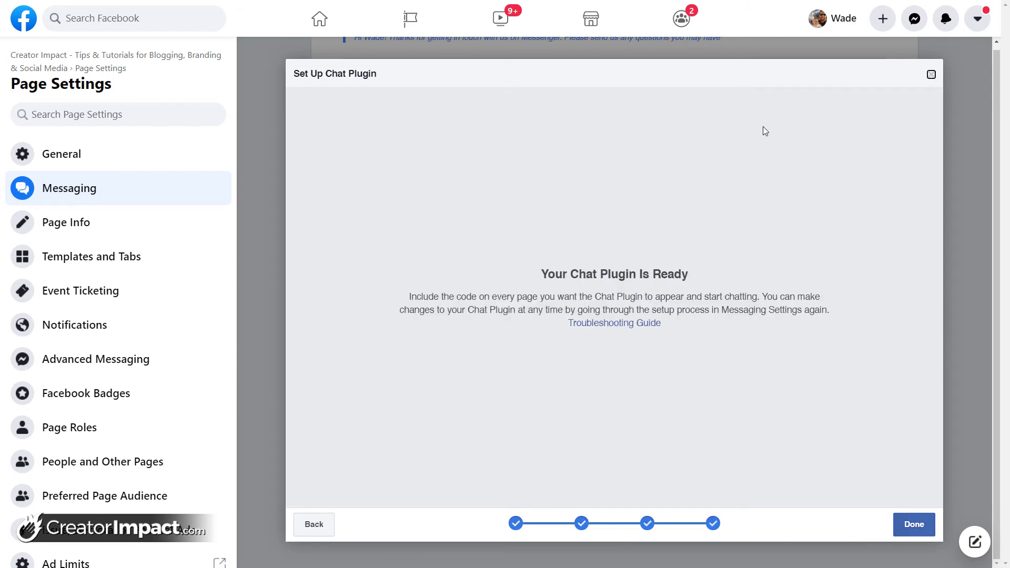
click(261, 63)
key(ctrl+Tab)
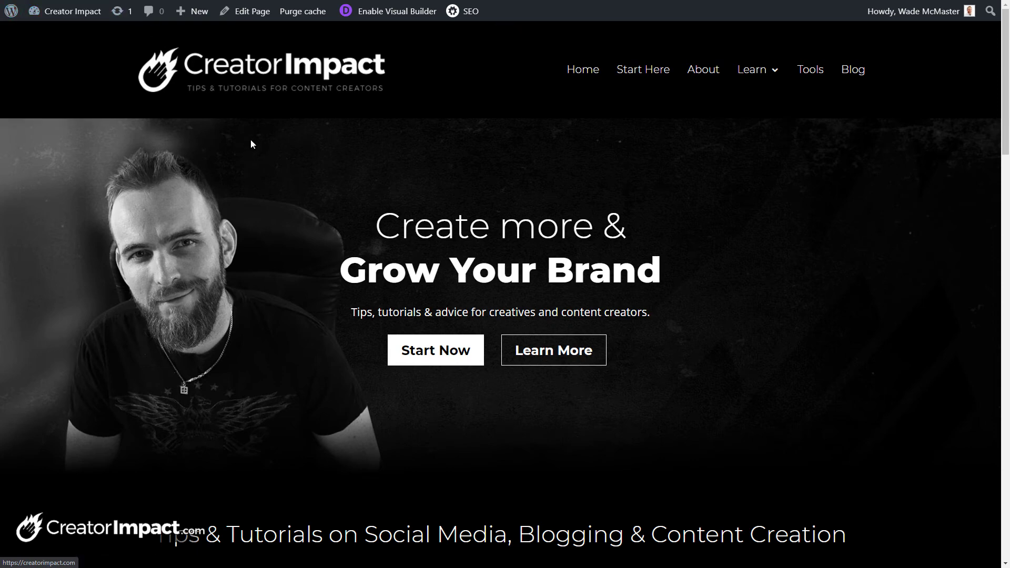
Go to the Integration tab of the Divi Theme Options.
mouse_move(82, 17)
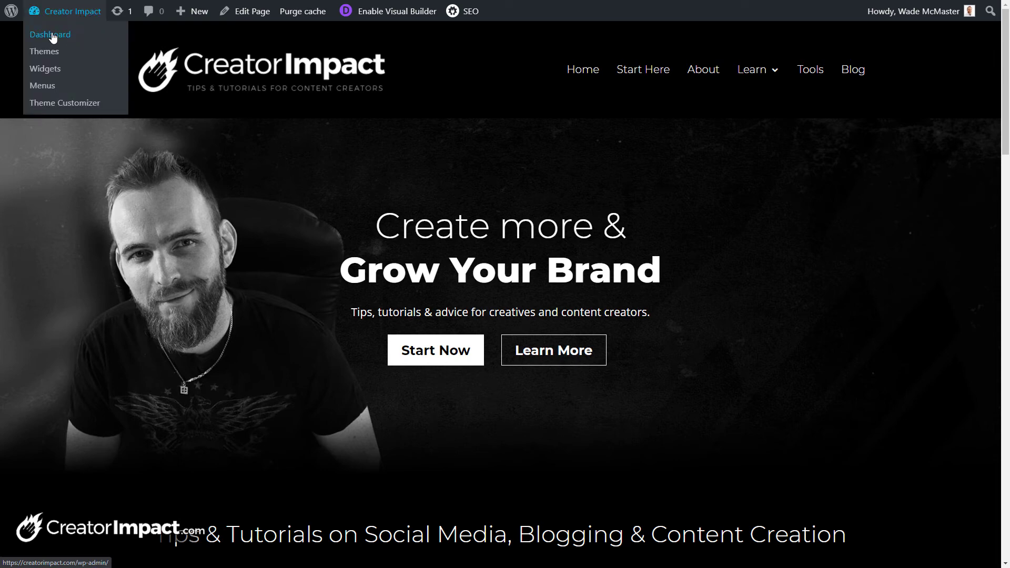
click(58, 37)
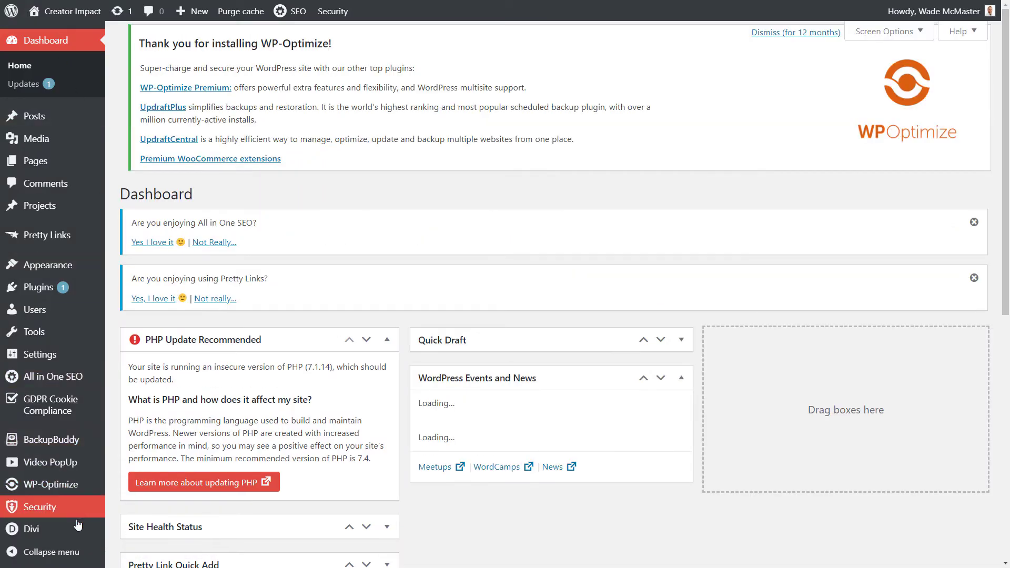
mouse_move(79, 527)
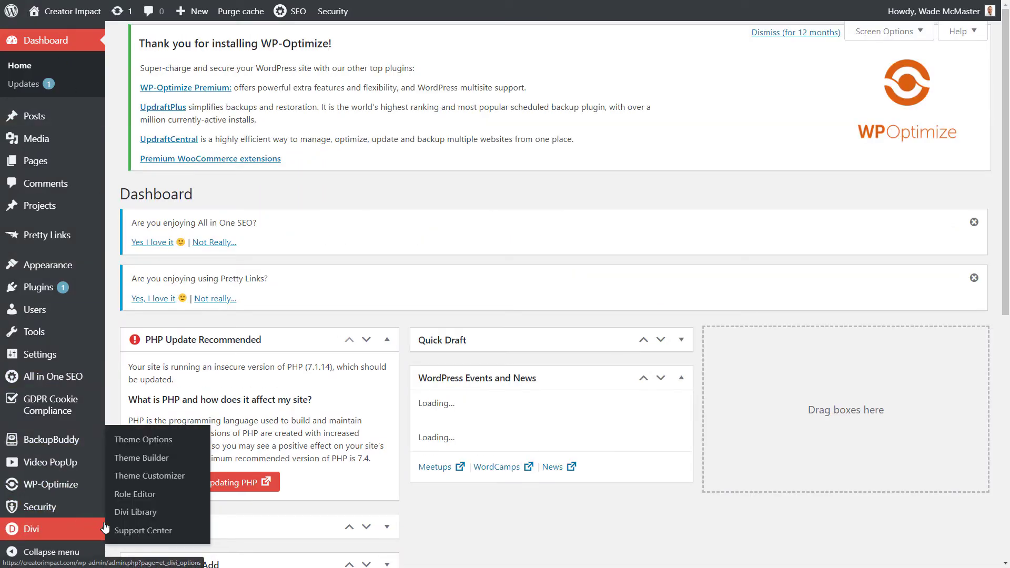
click(135, 447)
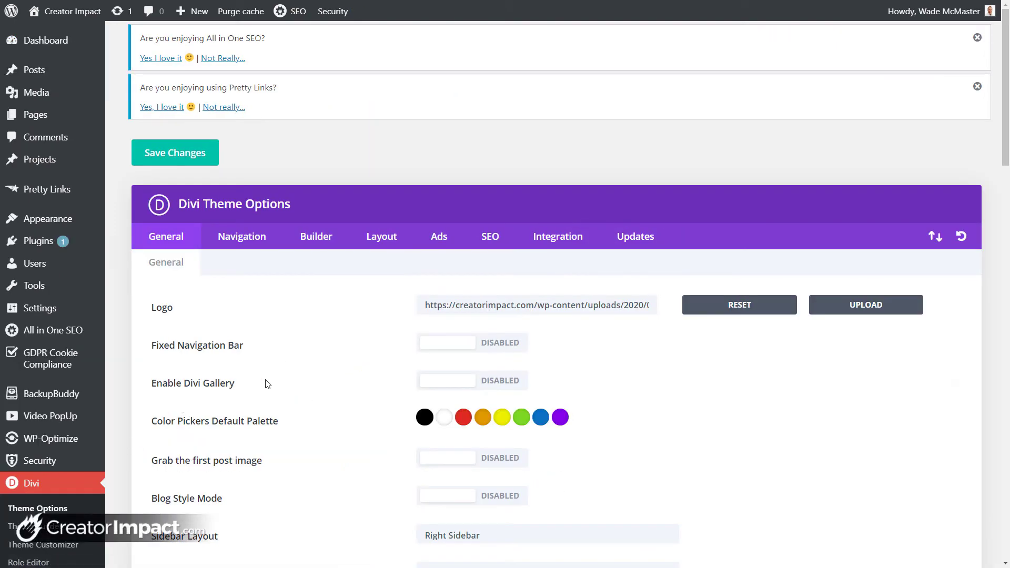
click(564, 246)
Put the chat plugin code in the <body> code box and save the theme options.
scroll(189, 211, down, 3)
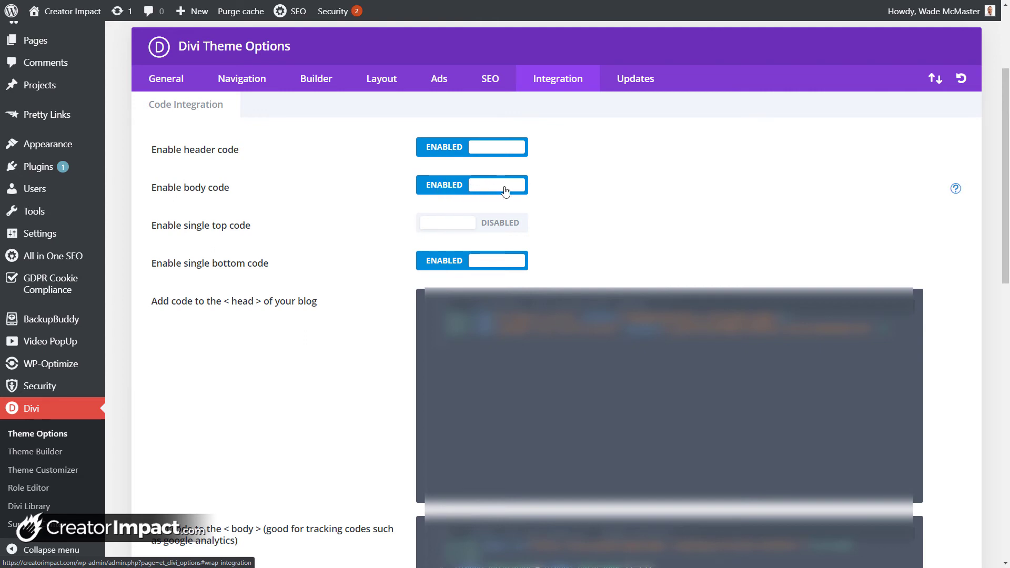
drag(1001, 142, 1001, 245)
click(460, 370)
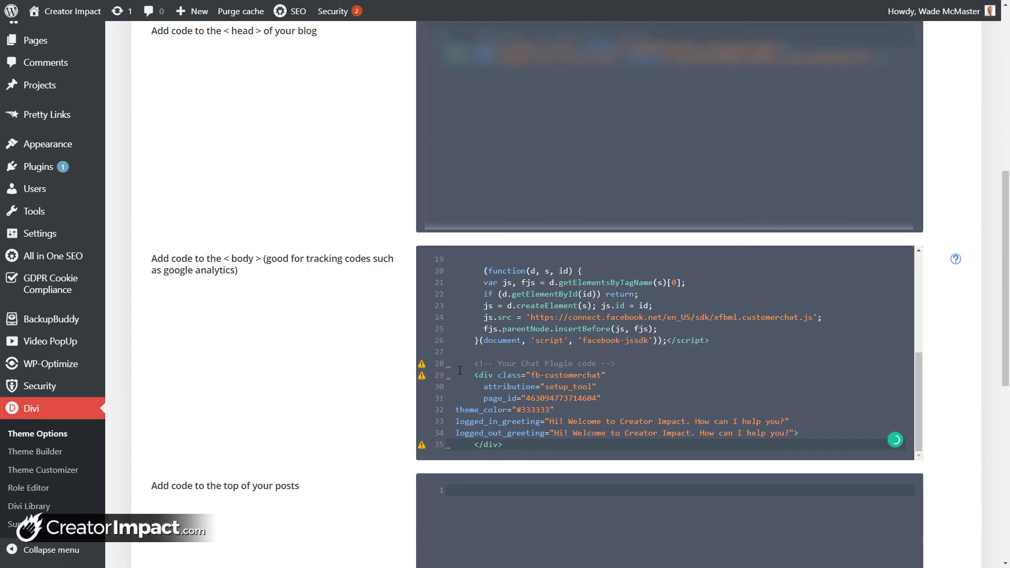
scroll(269, 407, down, 8)
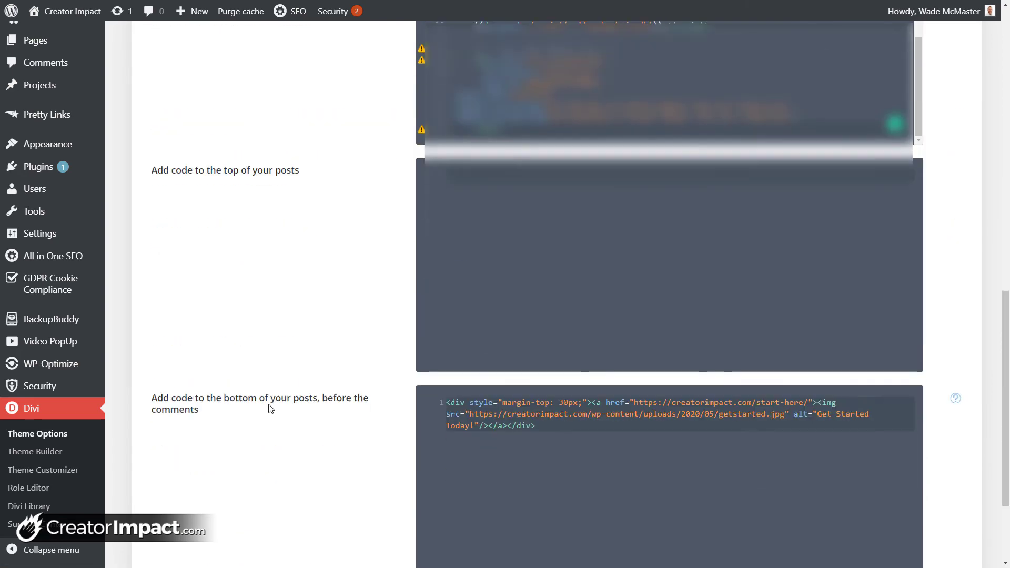
click(203, 523)
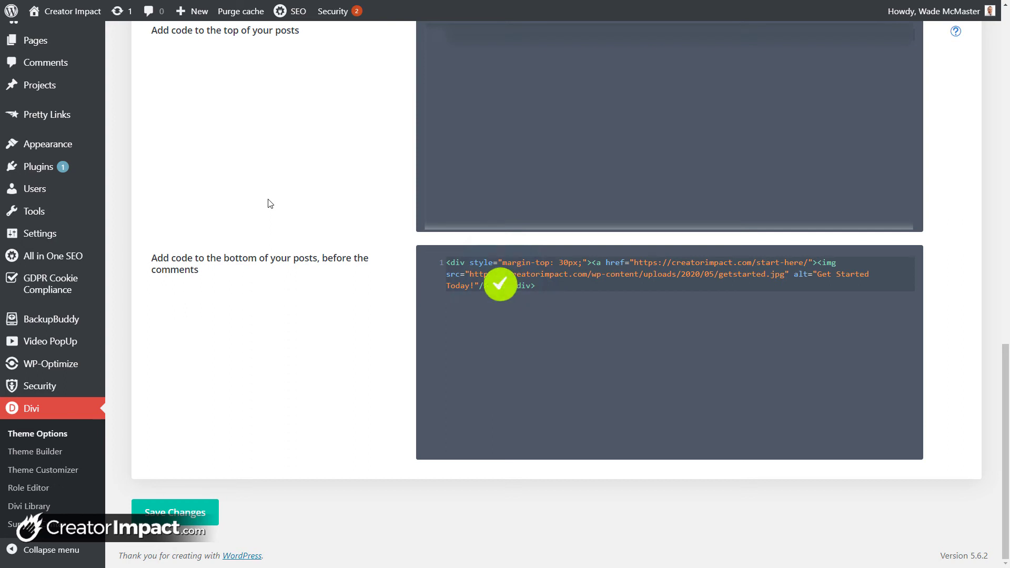
Visit the live Creator Impact site, minimise the auto-opened chat window, then reopen and close it.
click(70, 12)
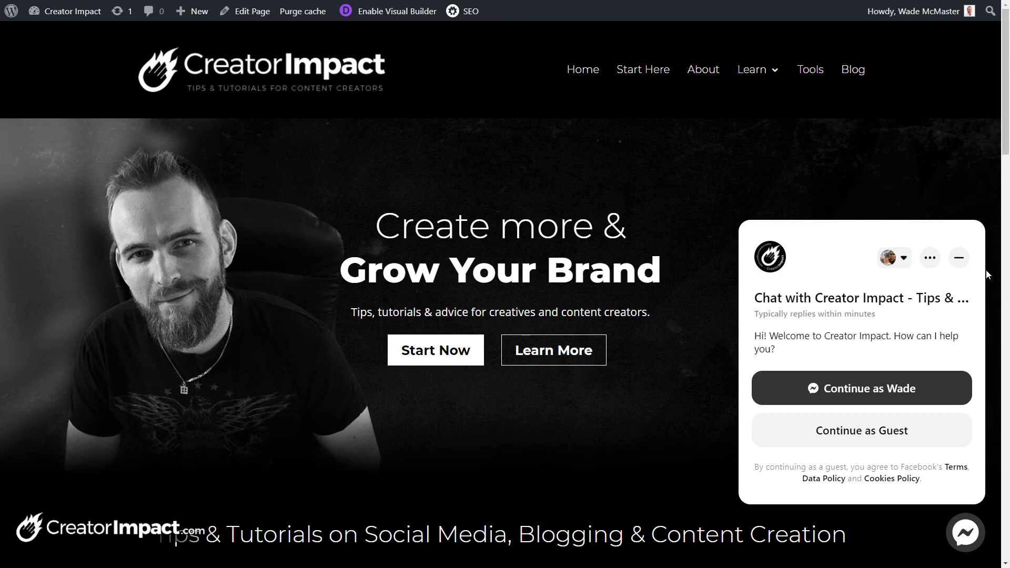
click(959, 258)
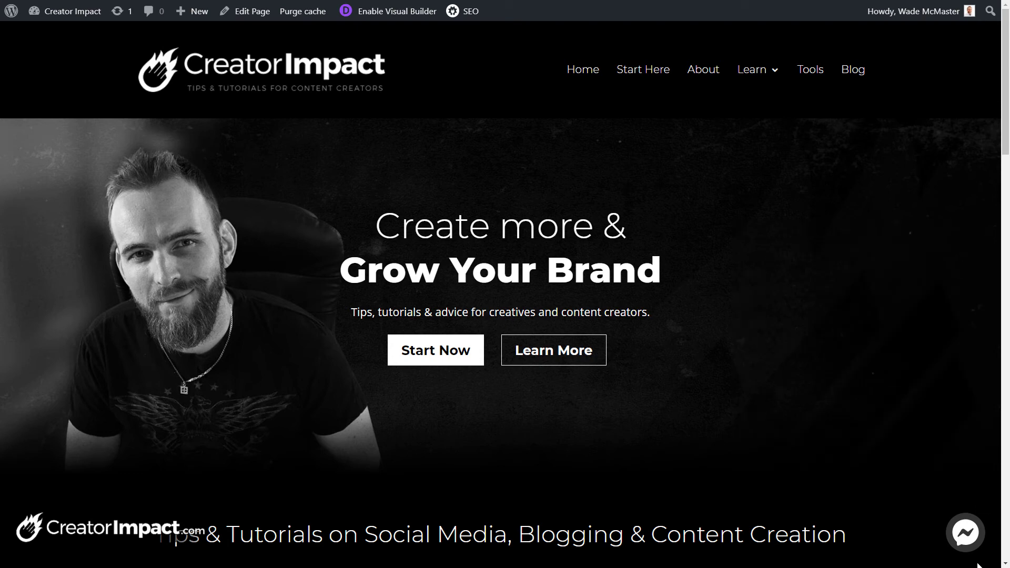
scroll(680, 387, down, 10)
scroll(679, 387, up, 4)
scroll(683, 397, up, 6)
scroll(690, 415, down, 15)
scroll(690, 412, up, 4)
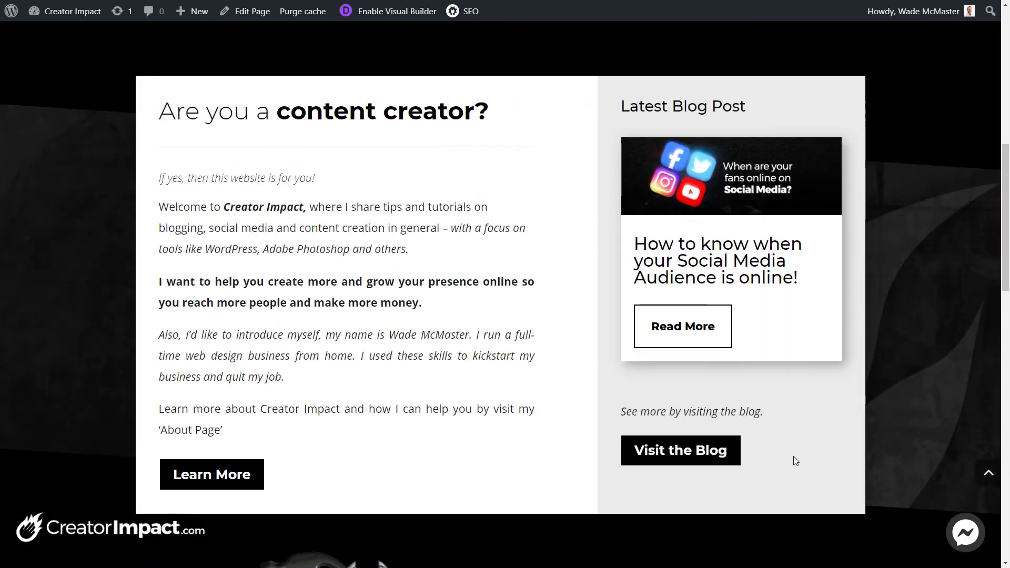
scroll(827, 470, up, 10)
click(973, 534)
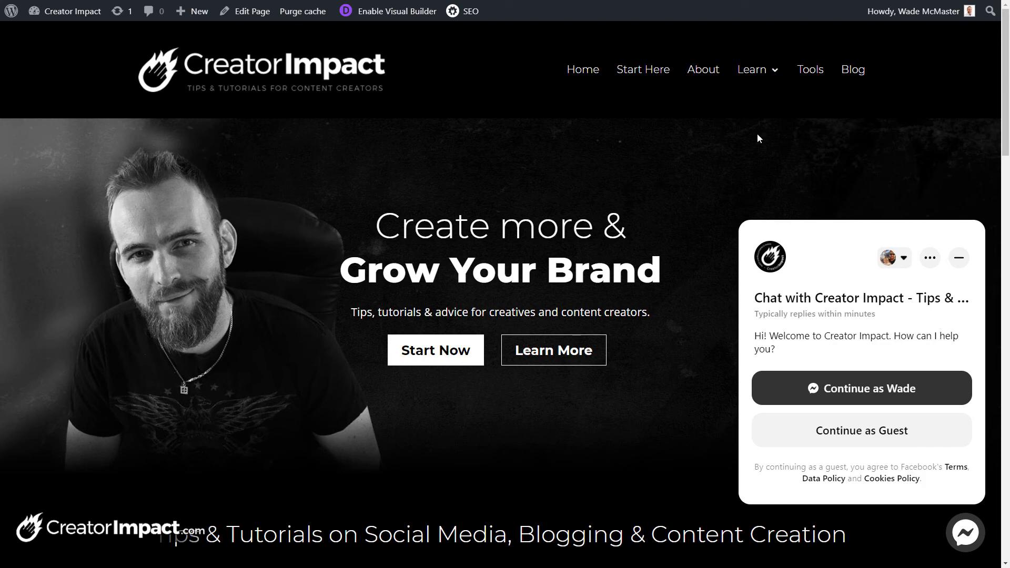
click(962, 541)
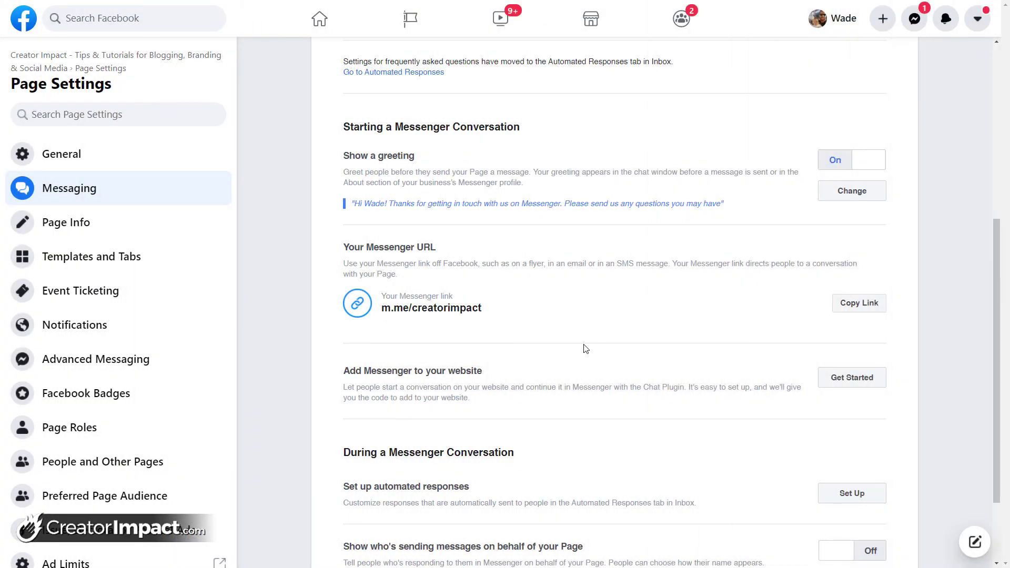
Start the Messenger chat plugin setup and switch Automatically Expand off.
scroll(600, 324, up, 4)
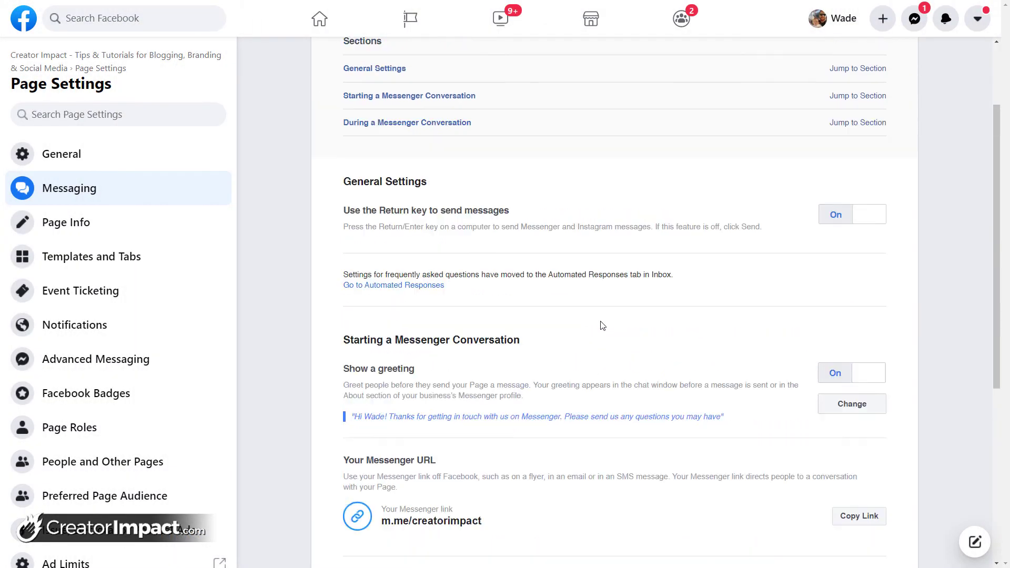
scroll(603, 326, up, 2)
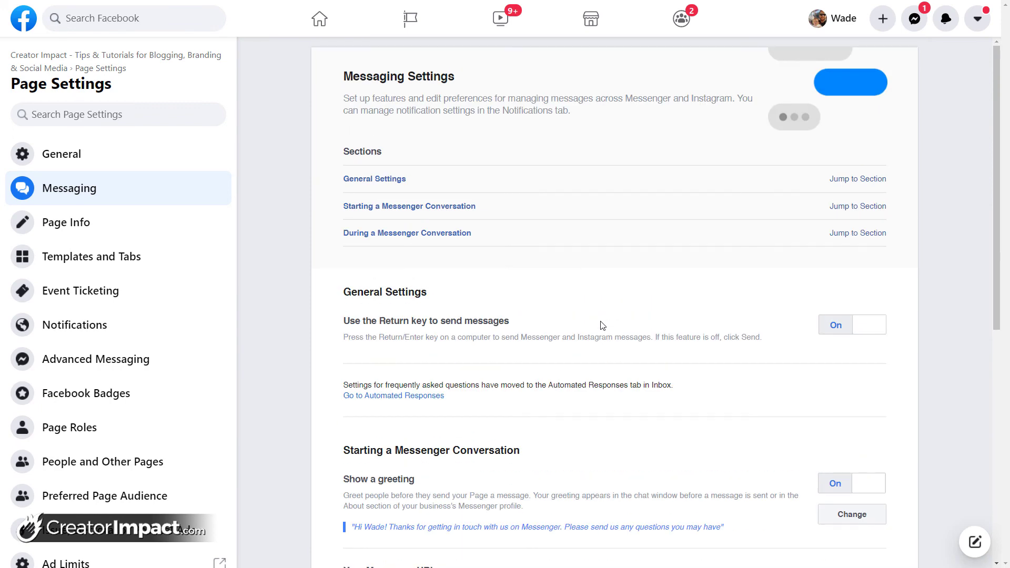
scroll(515, 312, down, 4)
scroll(512, 312, down, 3)
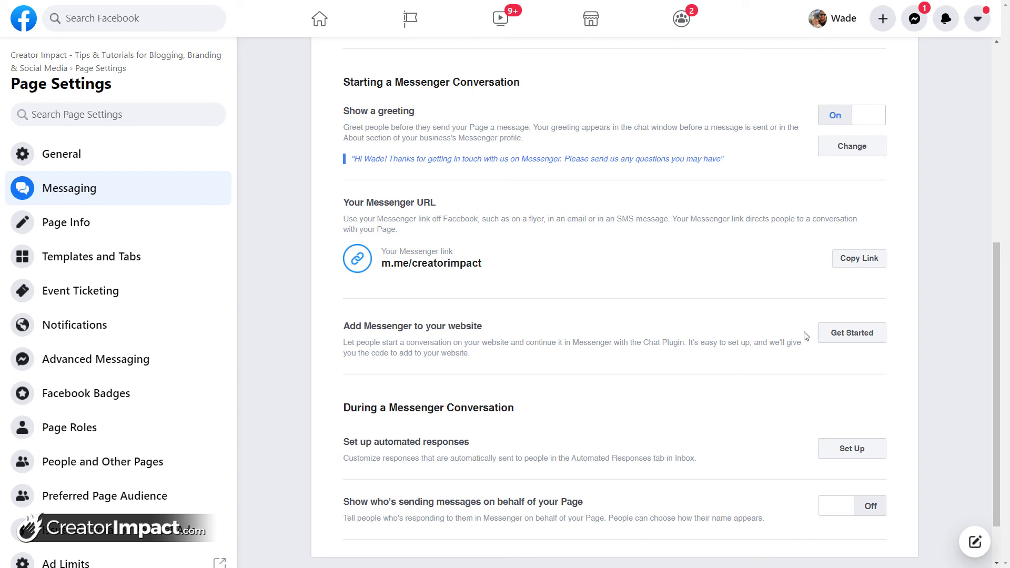
click(849, 340)
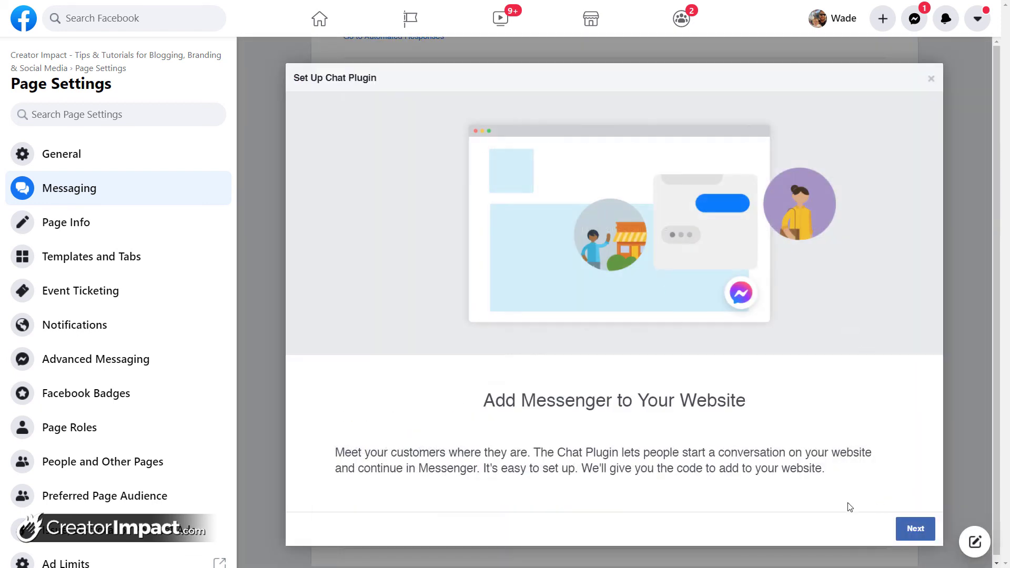
click(916, 532)
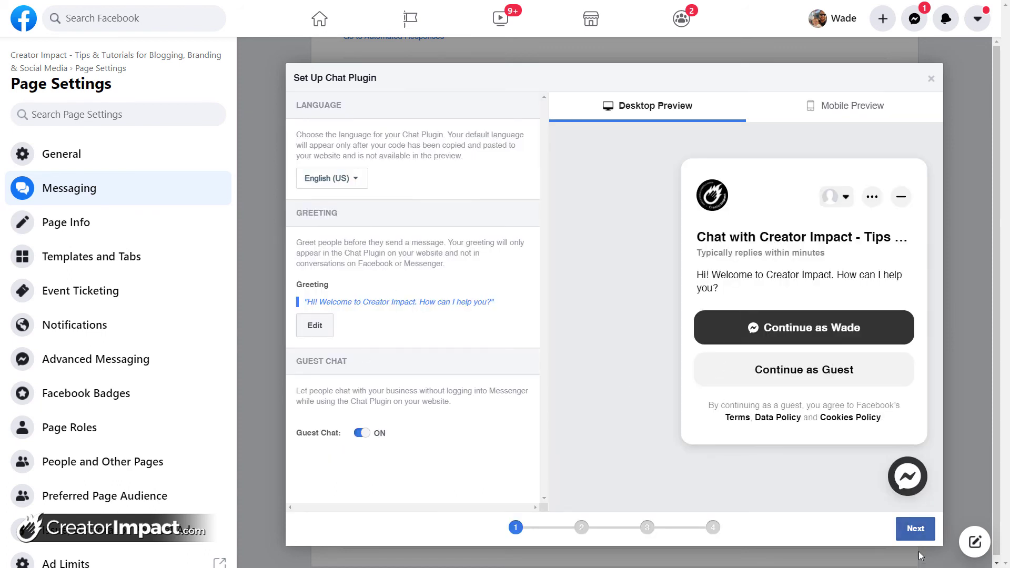
click(913, 529)
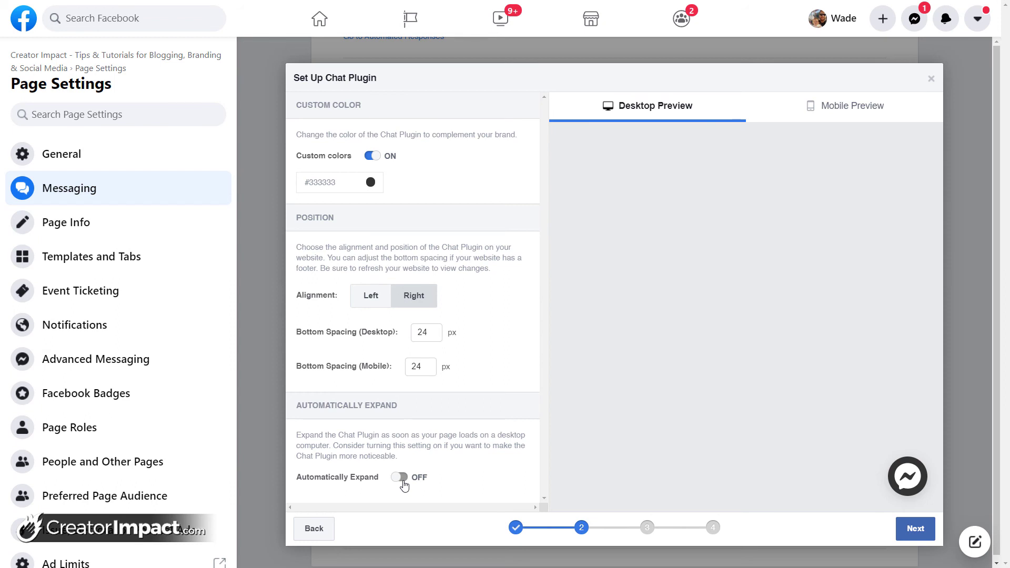
click(403, 481)
Check the code snippet step, then toggle Automatically Expand on and back off to preview it.
click(712, 526)
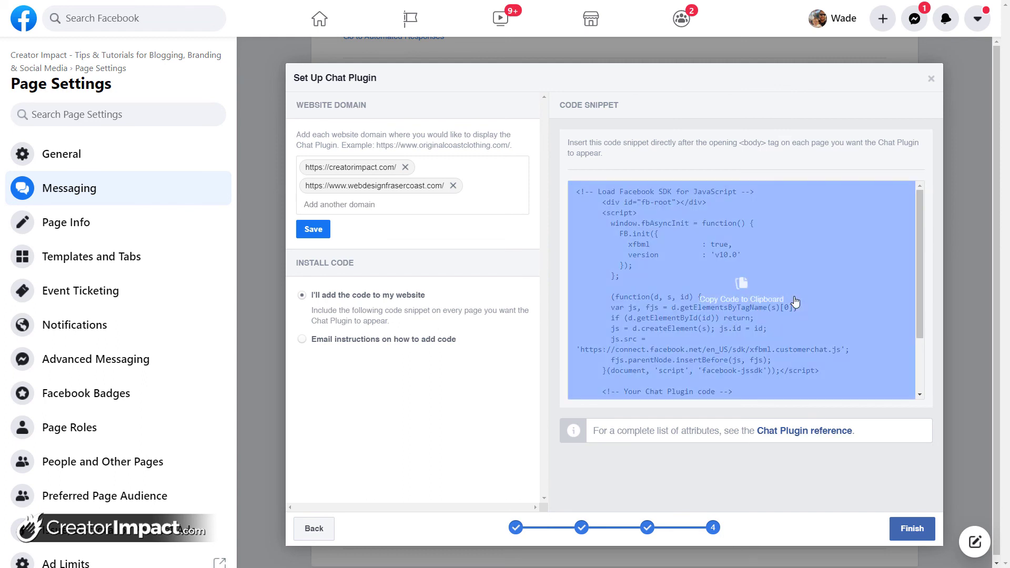
drag(920, 230, 922, 313)
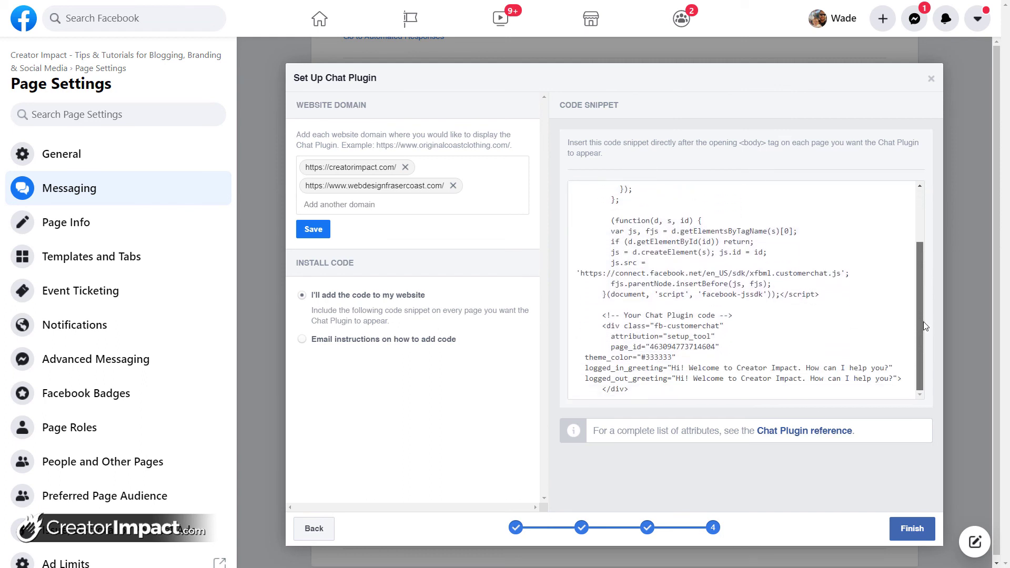
drag(925, 326, 921, 196)
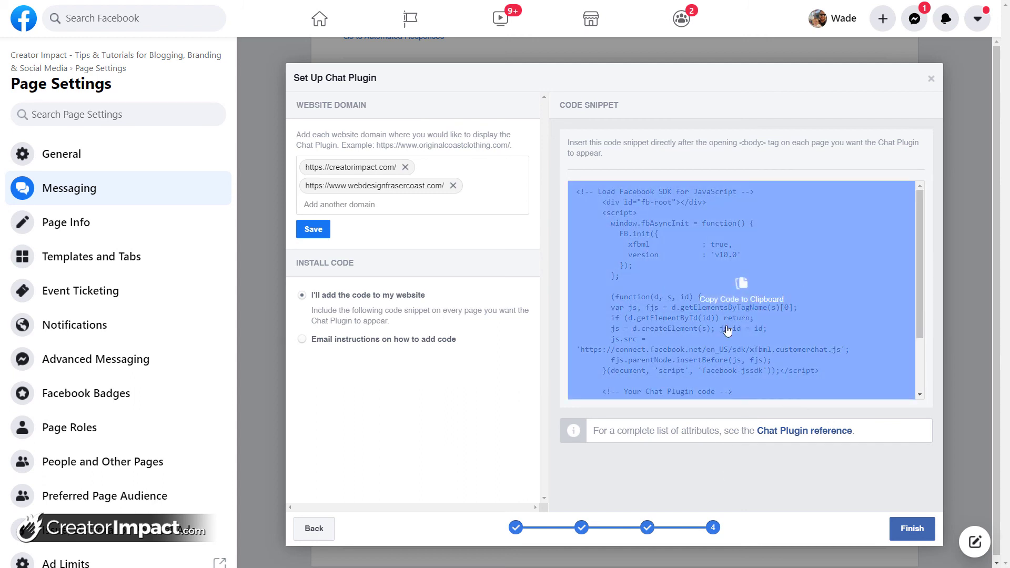
click(581, 531)
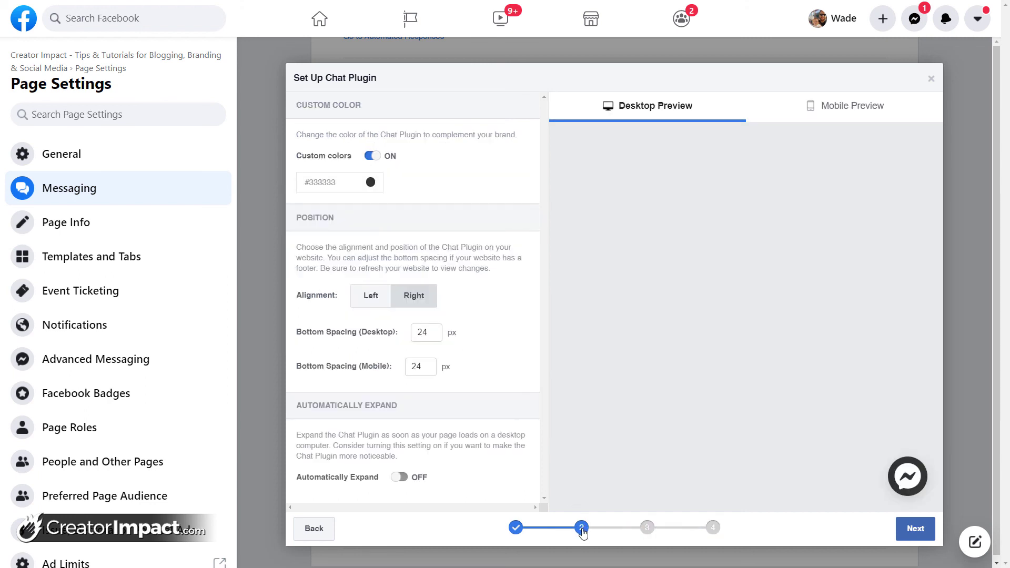
click(400, 477)
click(400, 477)
click(711, 529)
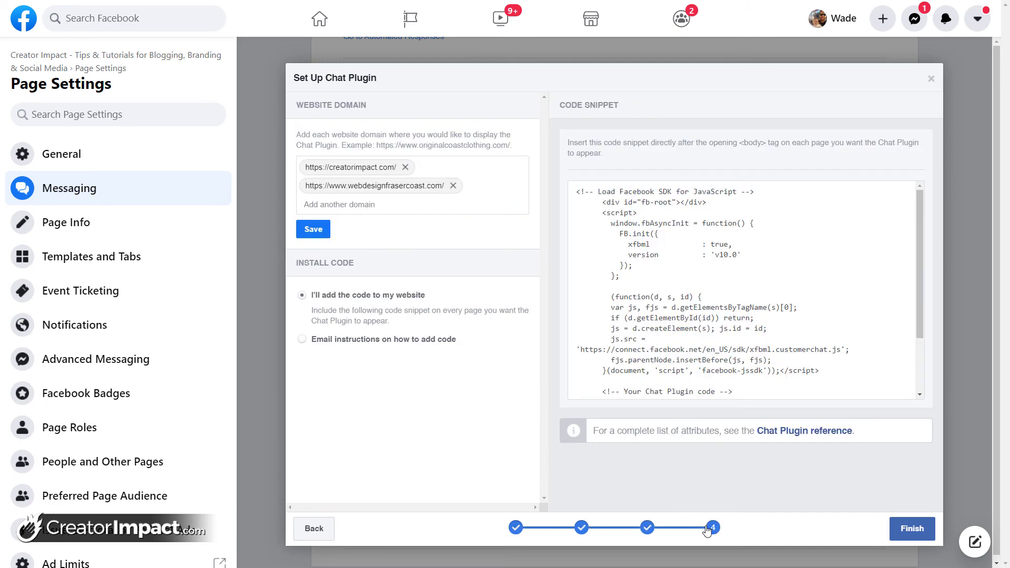
Copy the updated chat plugin code snippet and finish the setup.
click(804, 282)
click(922, 538)
click(922, 539)
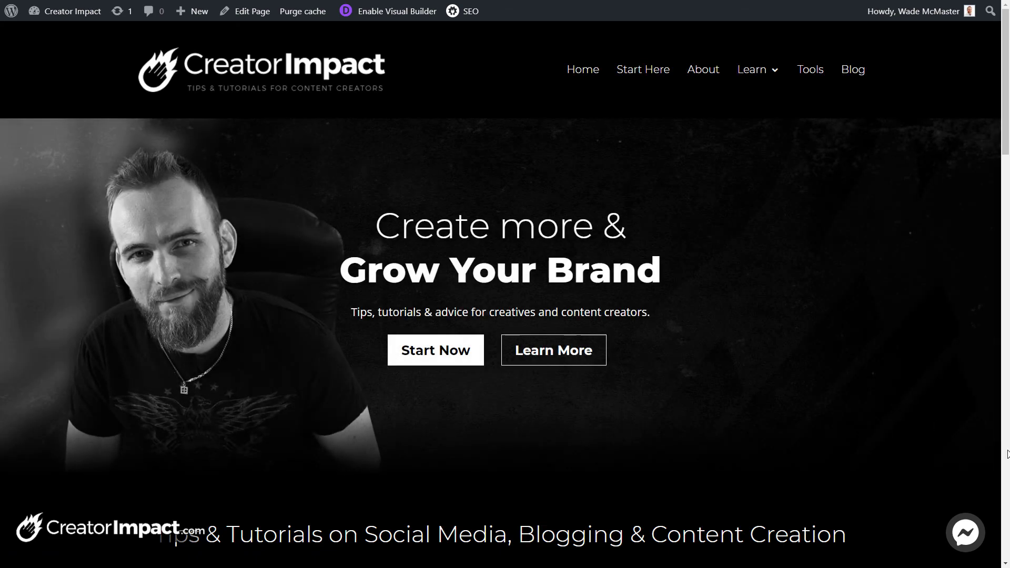
scroll(992, 212, down, 4)
scroll(992, 212, up, 4)
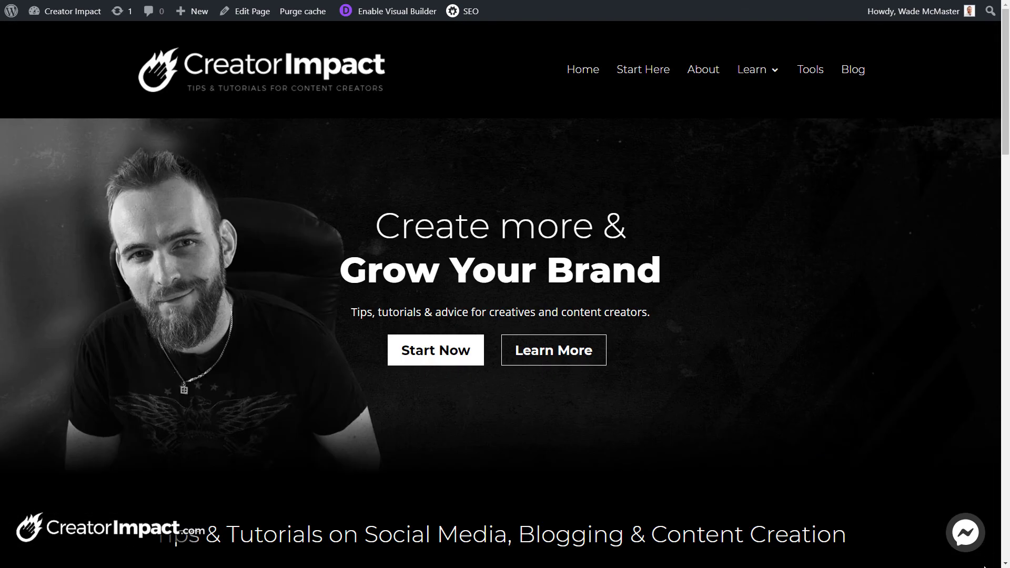
click(972, 535)
click(968, 533)
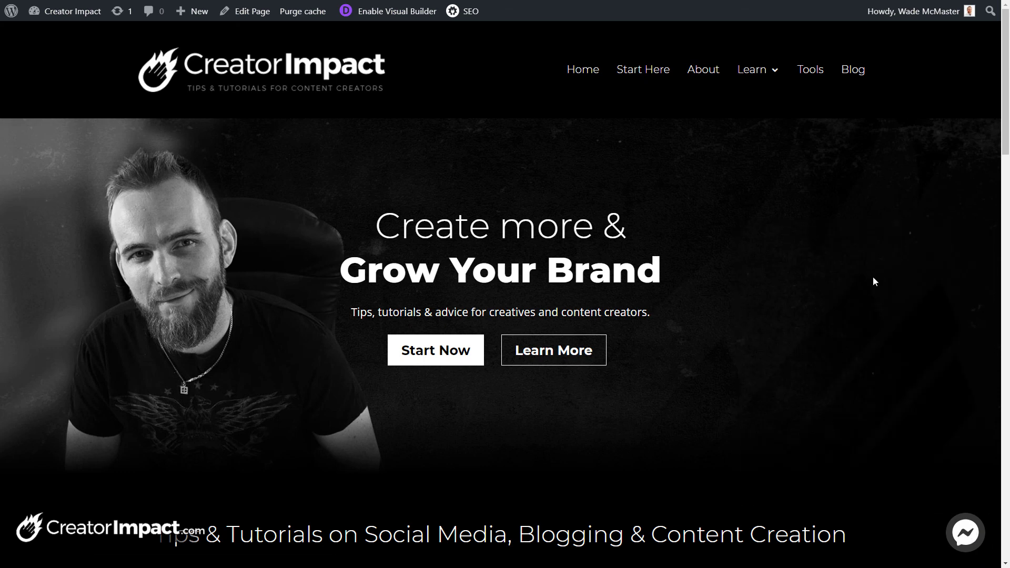